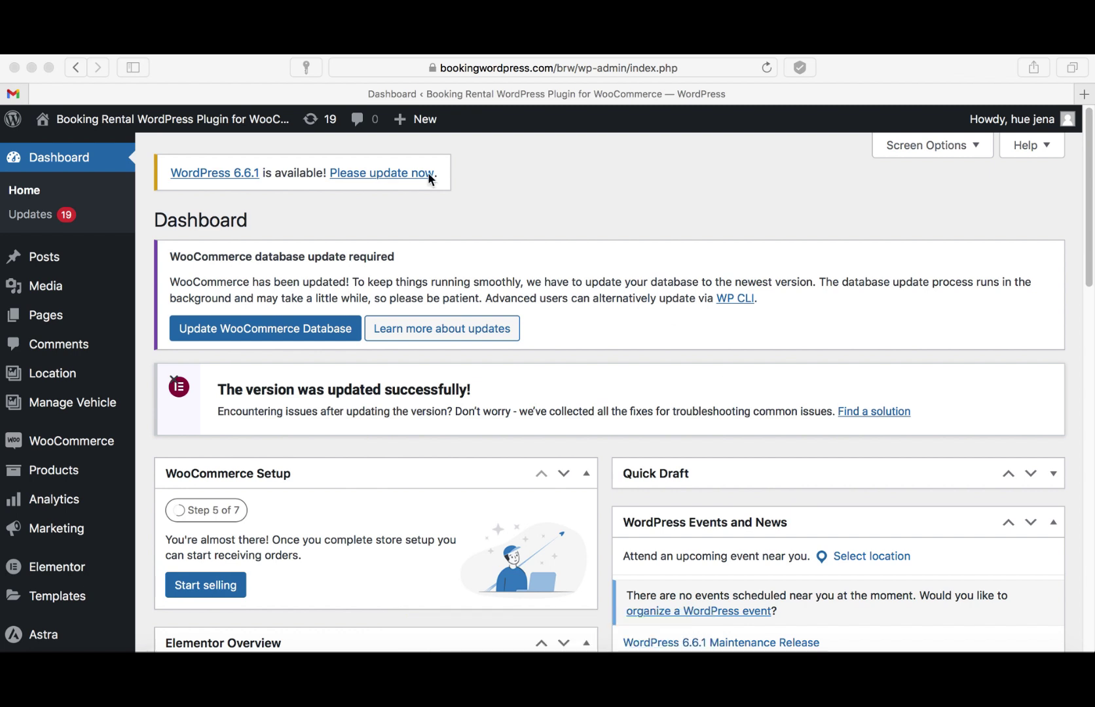
Start a new product and enter "ca" in its title
click(30, 165)
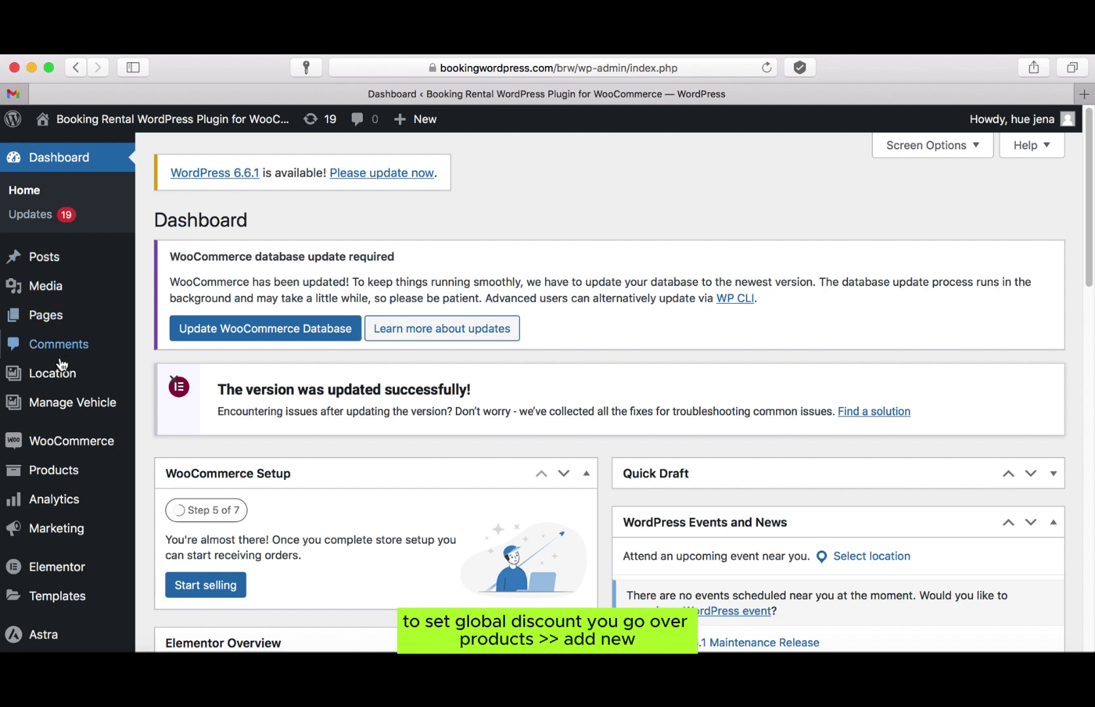
mouse_move(80, 477)
click(193, 326)
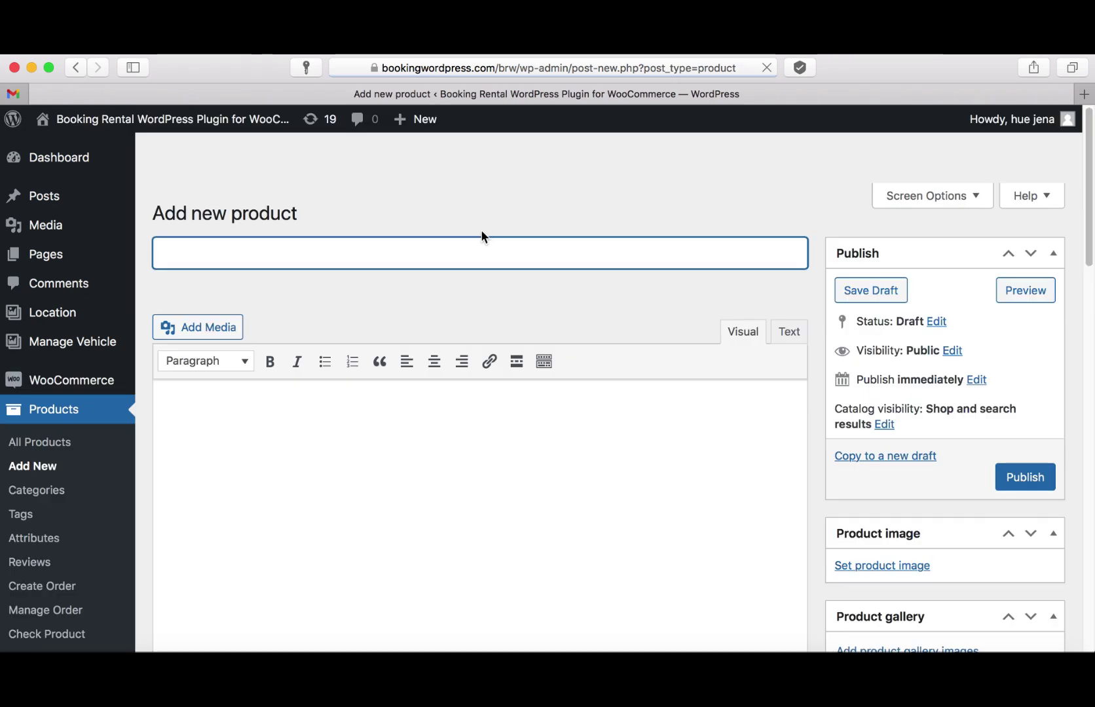
text(c)
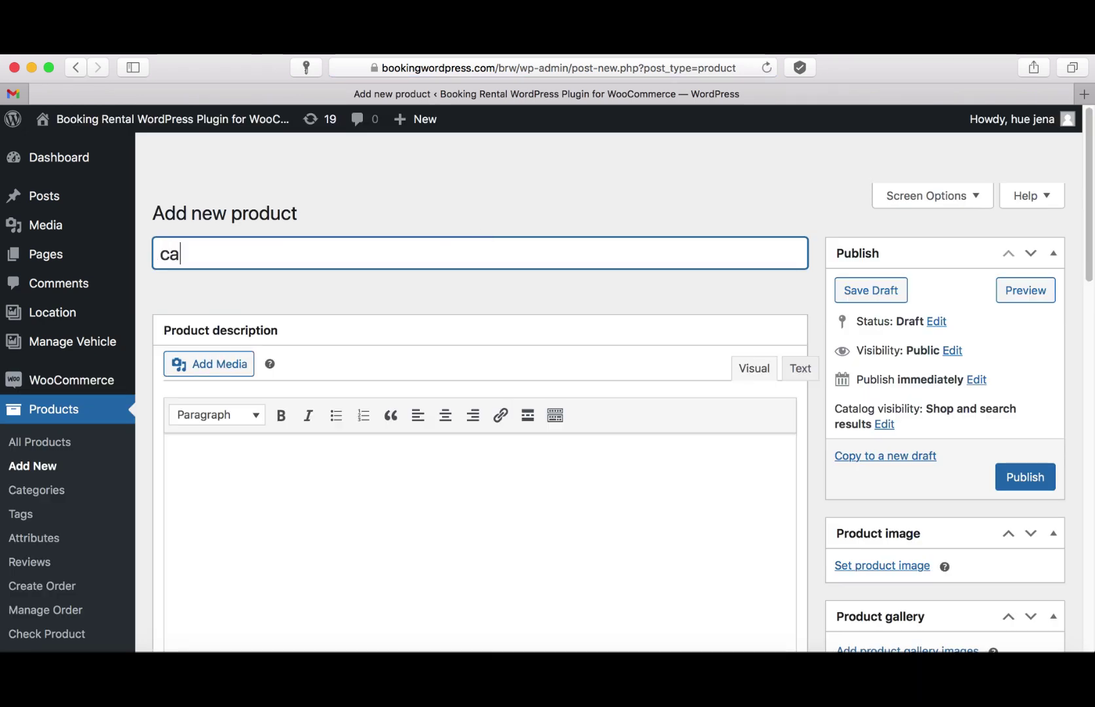
text(a)
Choose Rental as the product type and "1: Day" as the rental type in the product data
scroll(461, 330, down, 10)
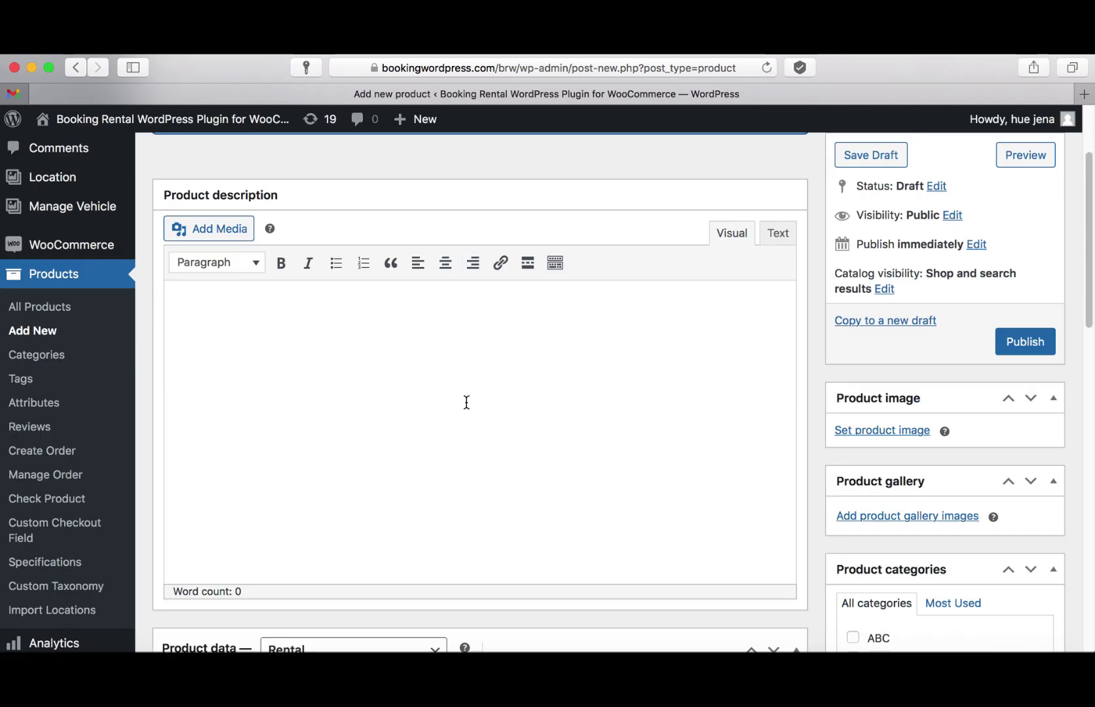
click(392, 386)
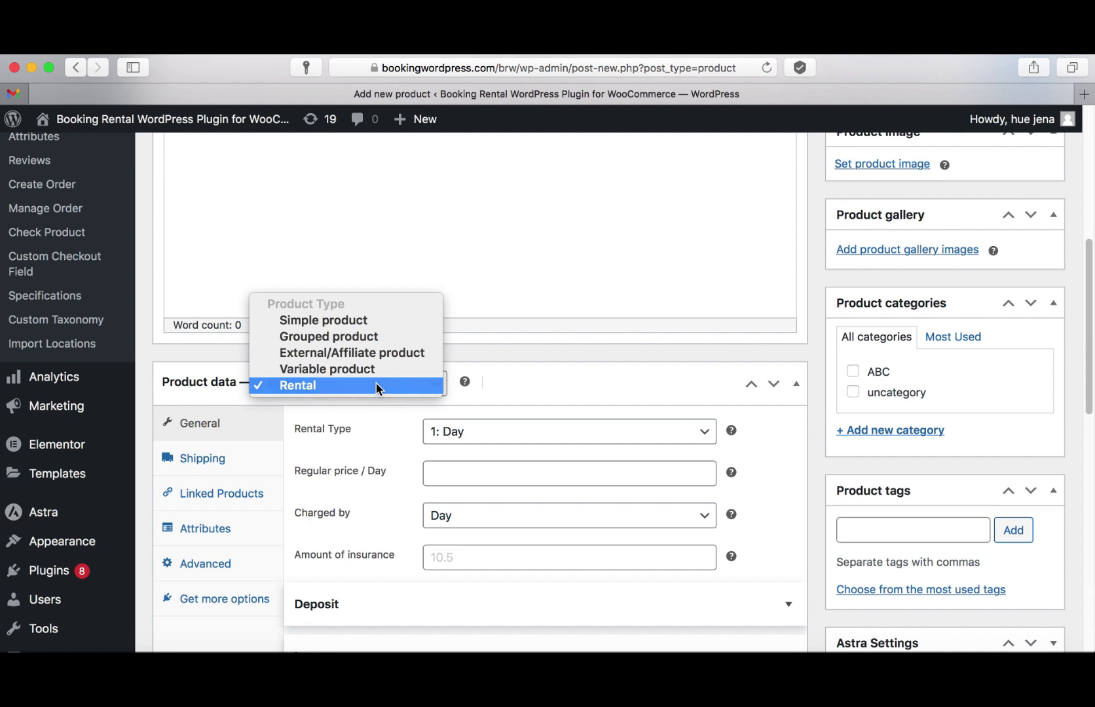
click(377, 388)
scroll(655, 396, down, 1)
click(677, 402)
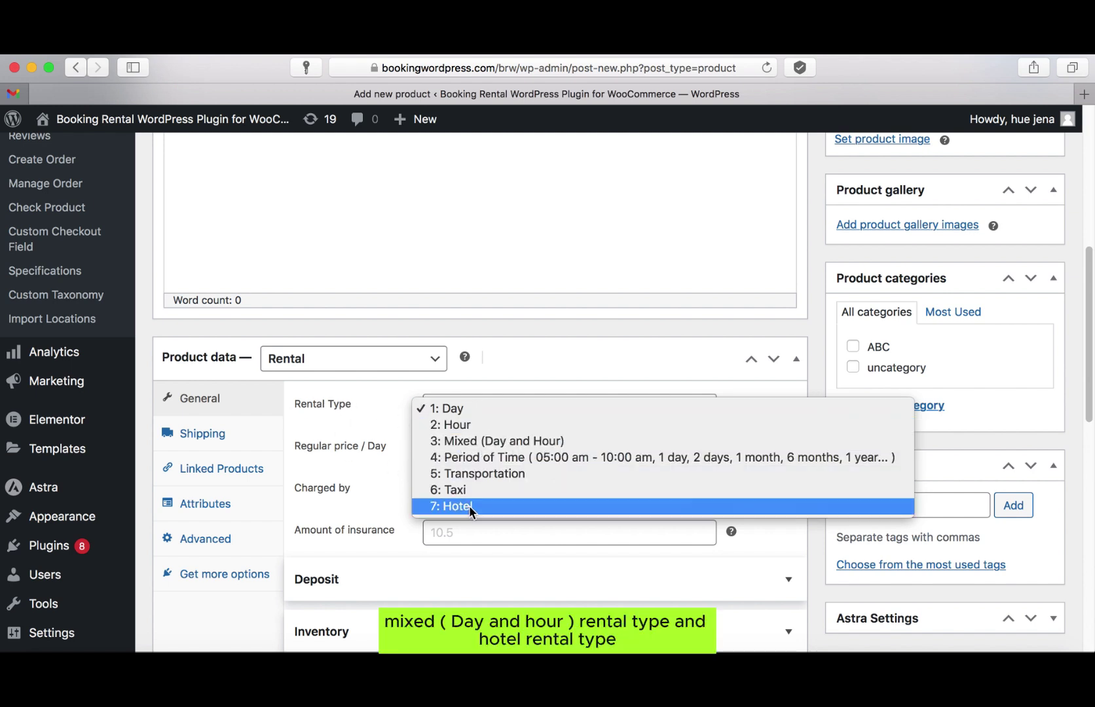
click(461, 409)
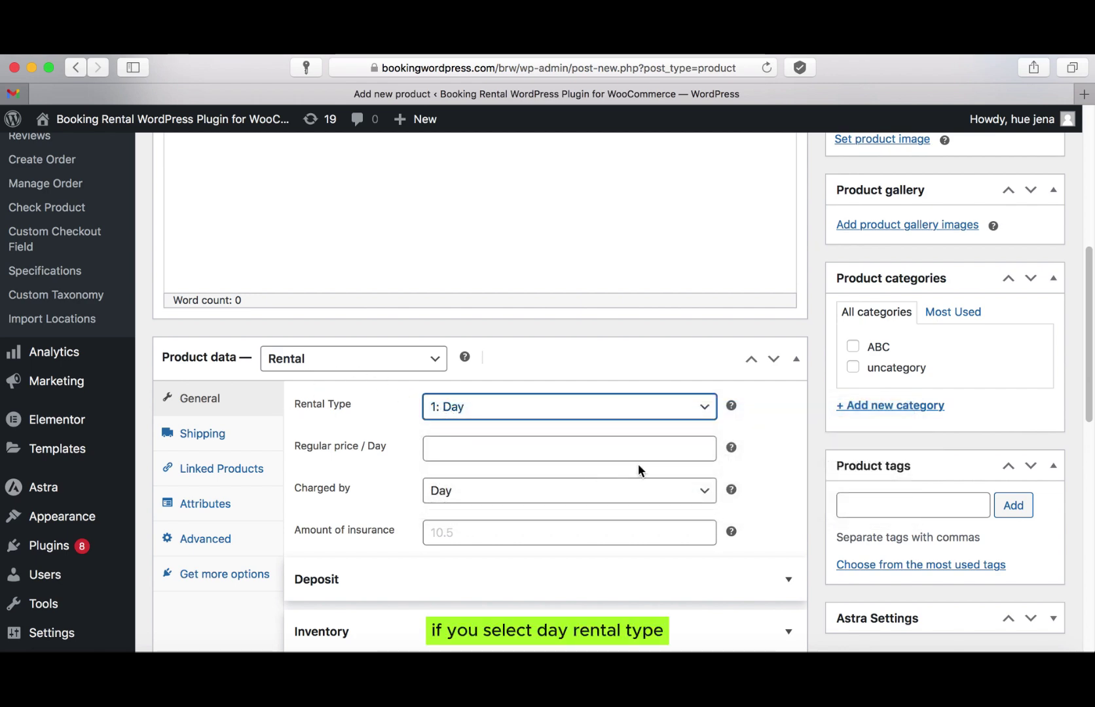
Add a row to the day rental's Global Discount (GD) table with its duration unit set to Day(s)
scroll(641, 466, down, 5)
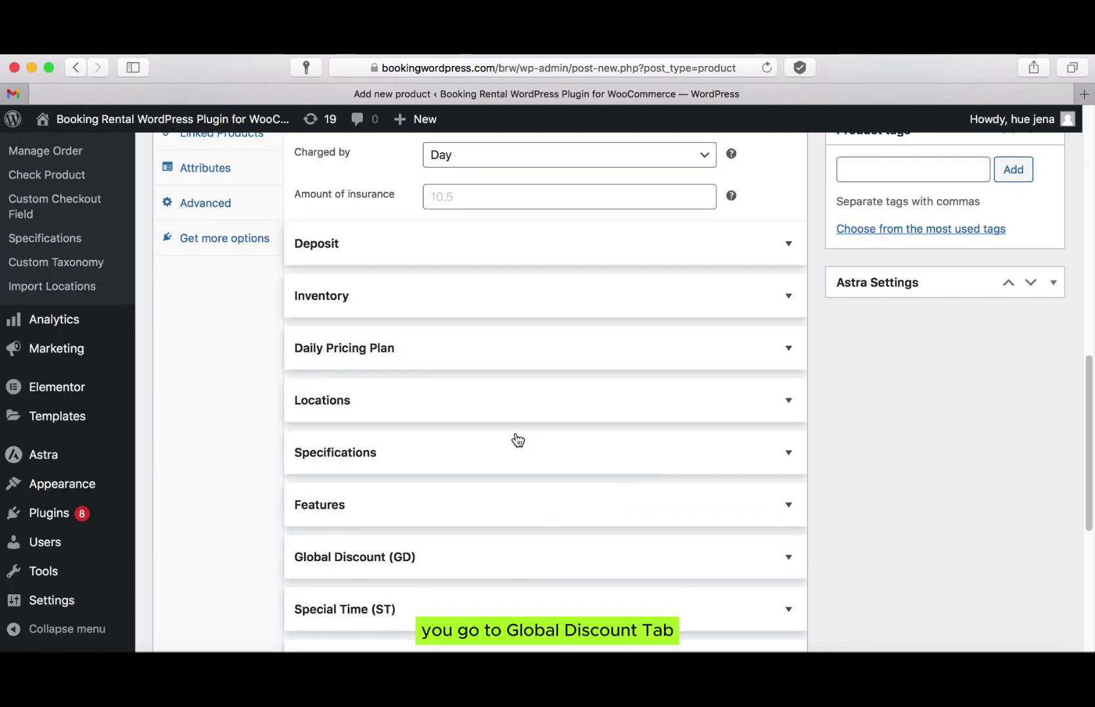
scroll(518, 439, down, 2)
click(790, 440)
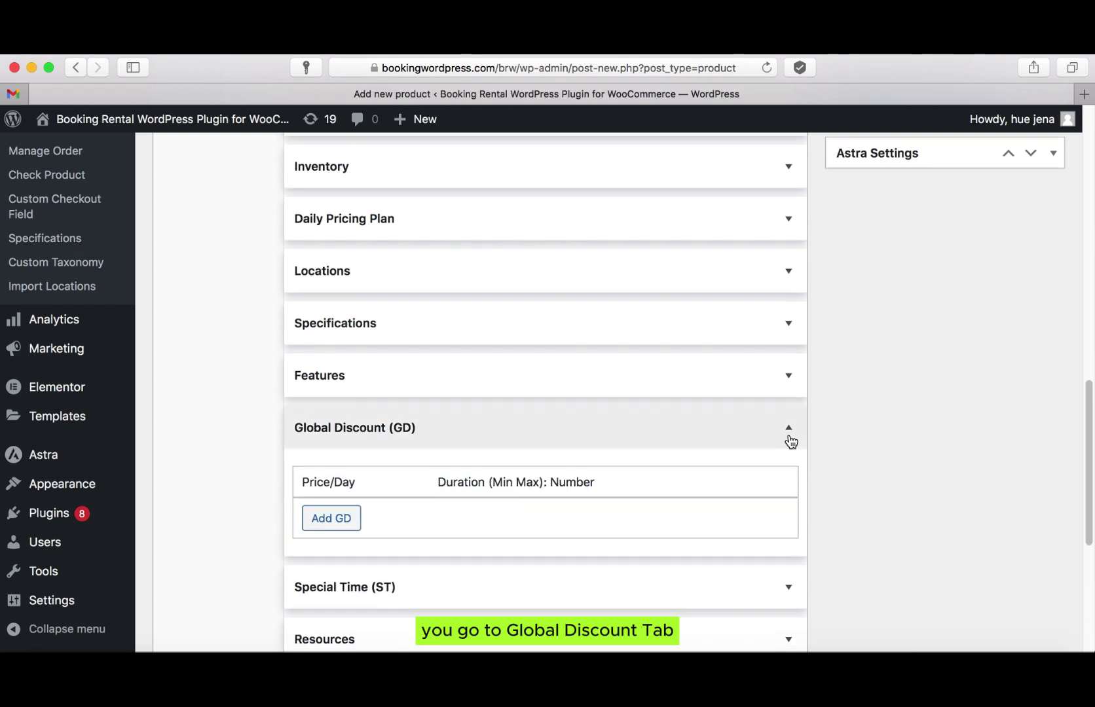
scroll(590, 445, down, 1)
click(322, 482)
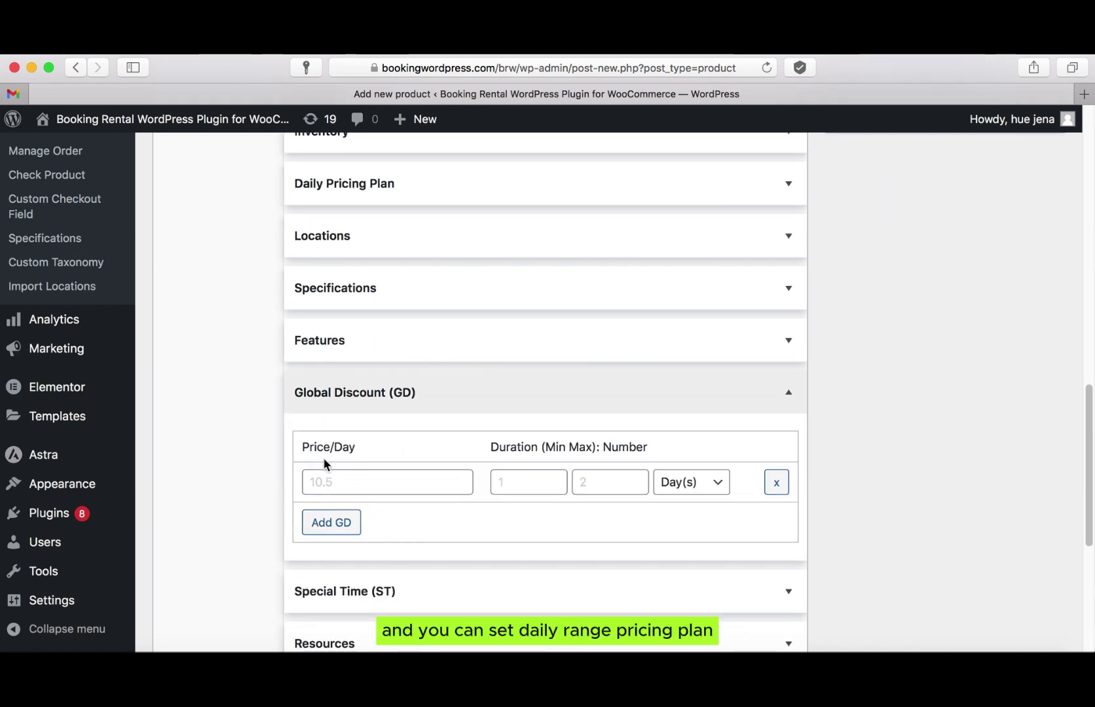
click(698, 480)
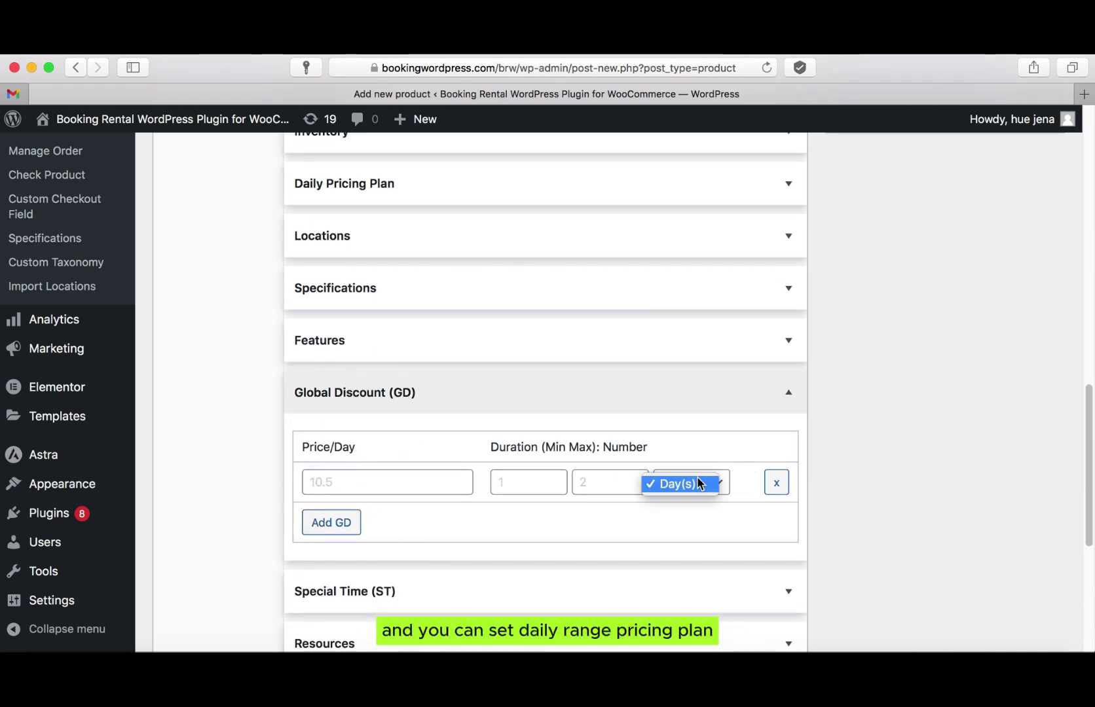
click(697, 486)
Switch the product's rental type to "2: Hour"
scroll(653, 401, up, 5)
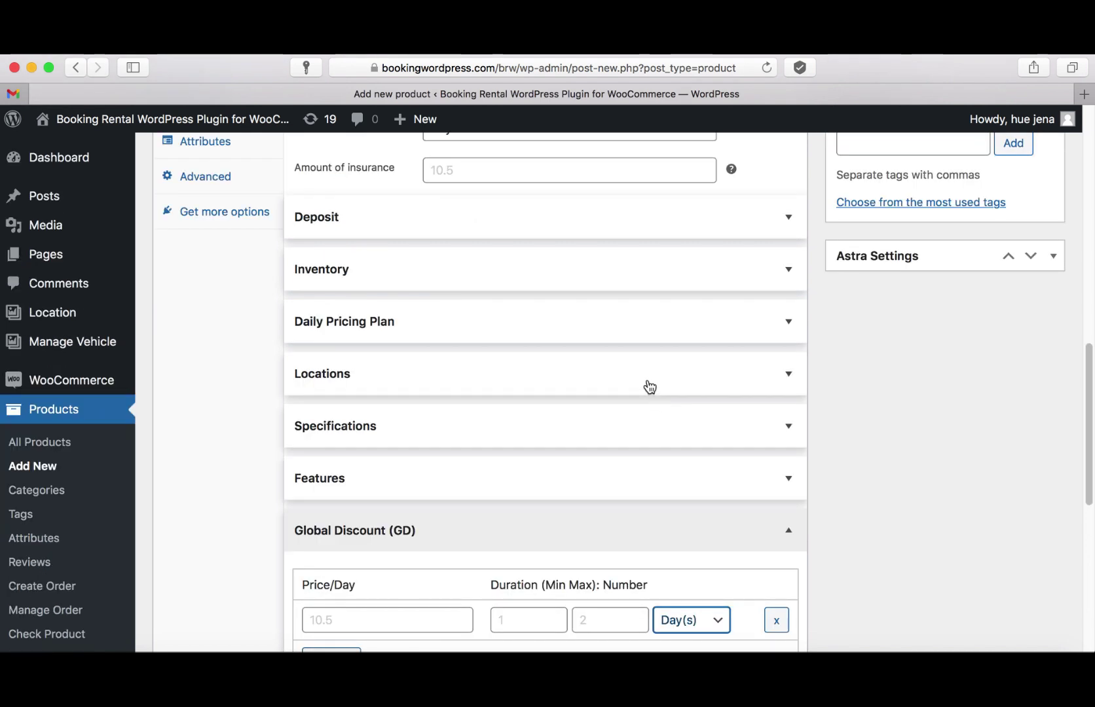
click(635, 204)
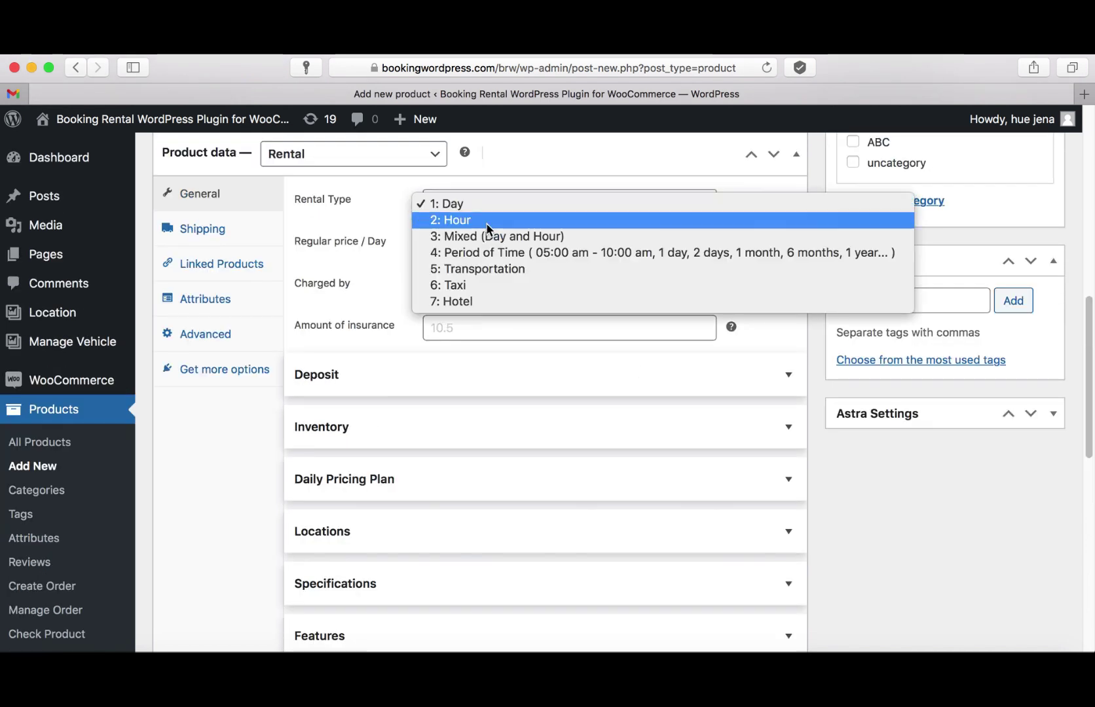
click(448, 221)
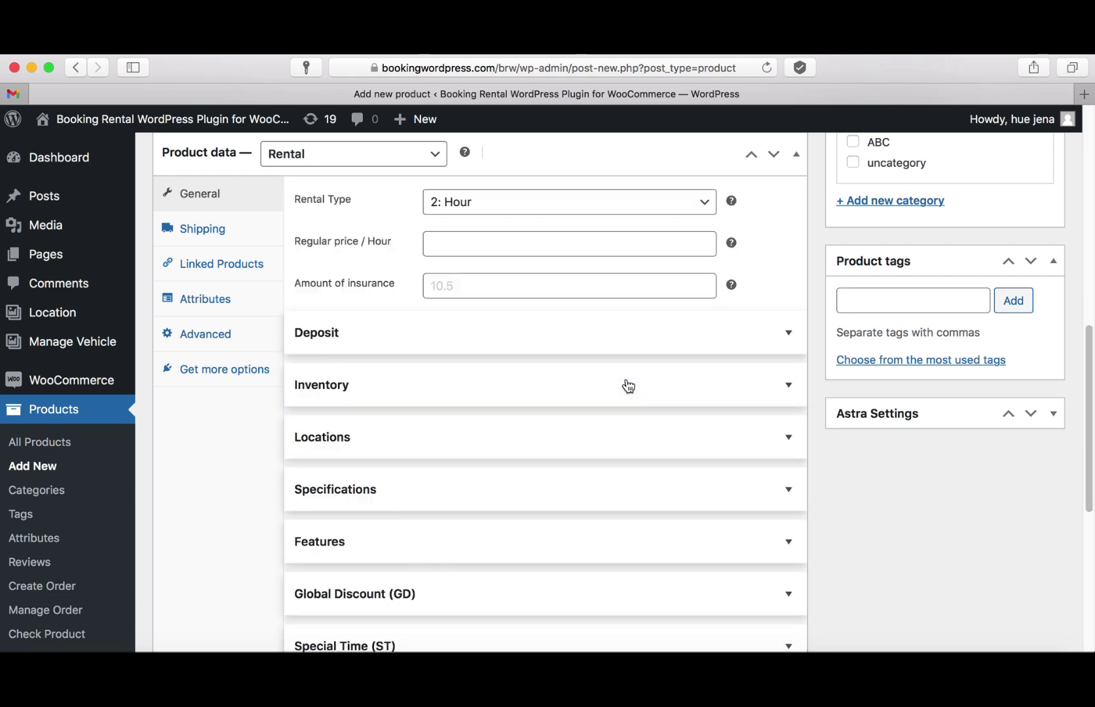
Add a row to the hourly rental's Global Discount (GD) table with its duration unit set to Hour(s)
scroll(627, 385, down, 1)
scroll(628, 385, down, 5)
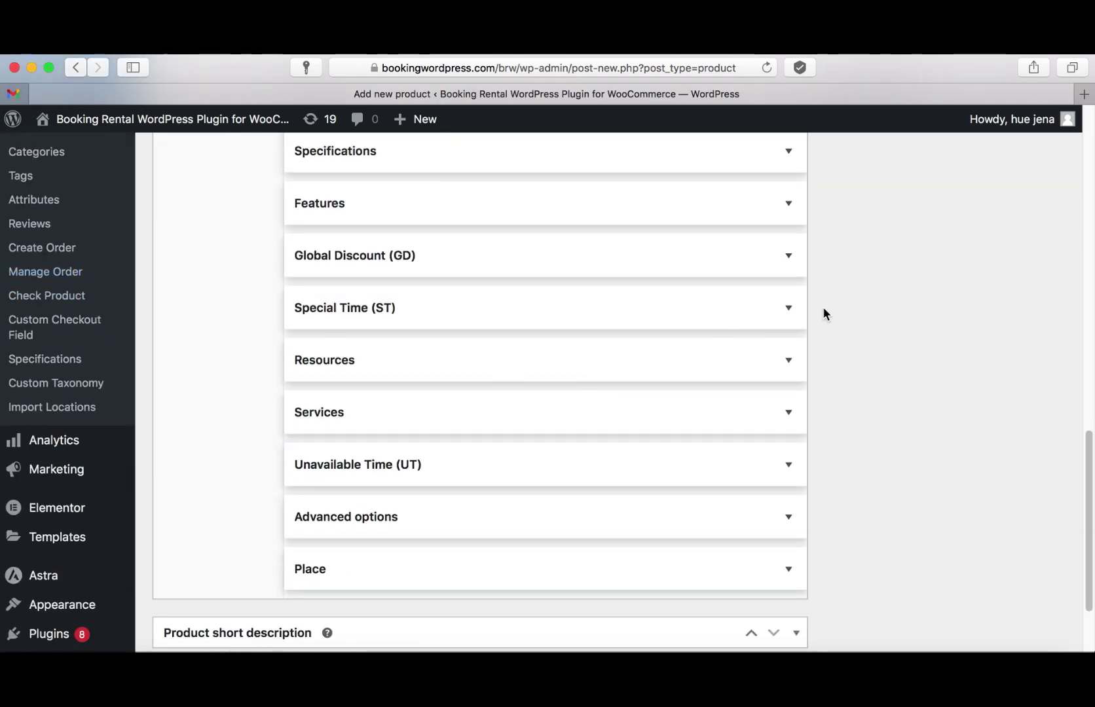
click(795, 261)
click(313, 354)
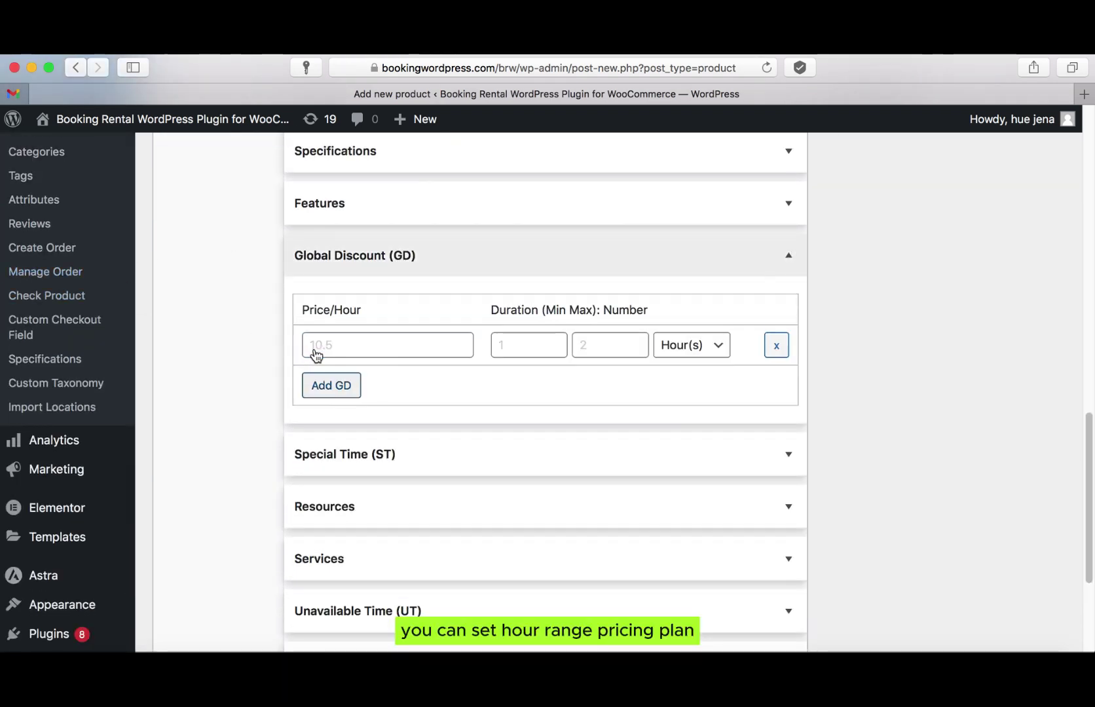
click(690, 347)
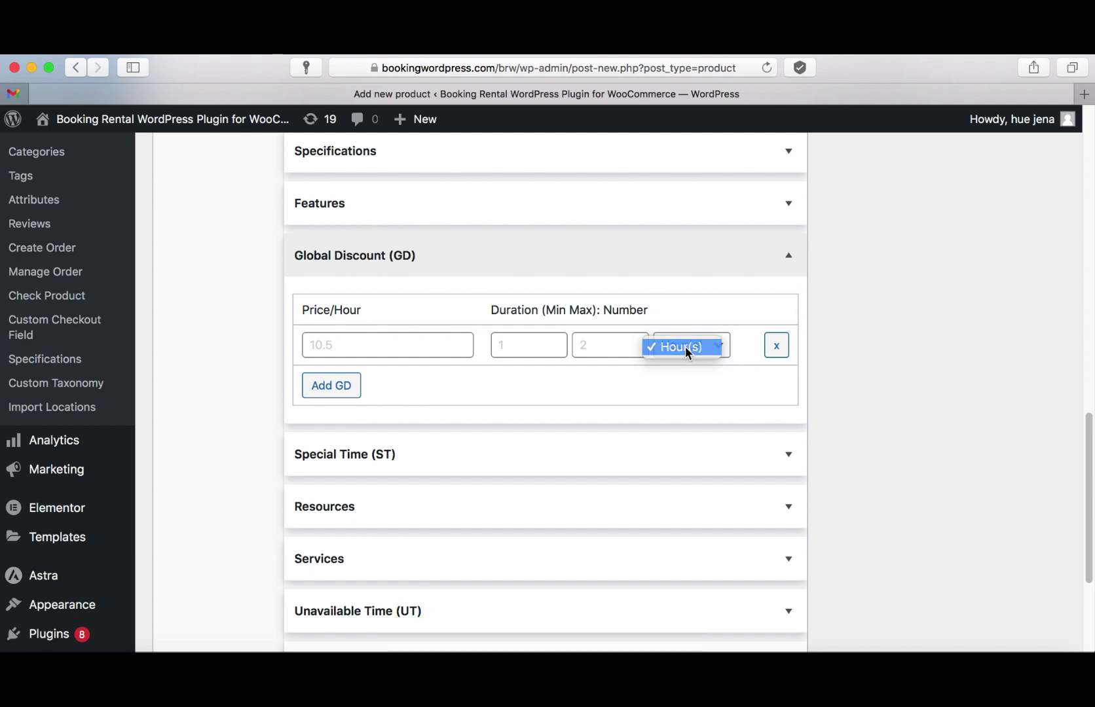
click(687, 345)
Switch the product's rental type to "3: Mixed (Day and Hour)"
scroll(669, 310, up, 1)
scroll(669, 307, up, 4)
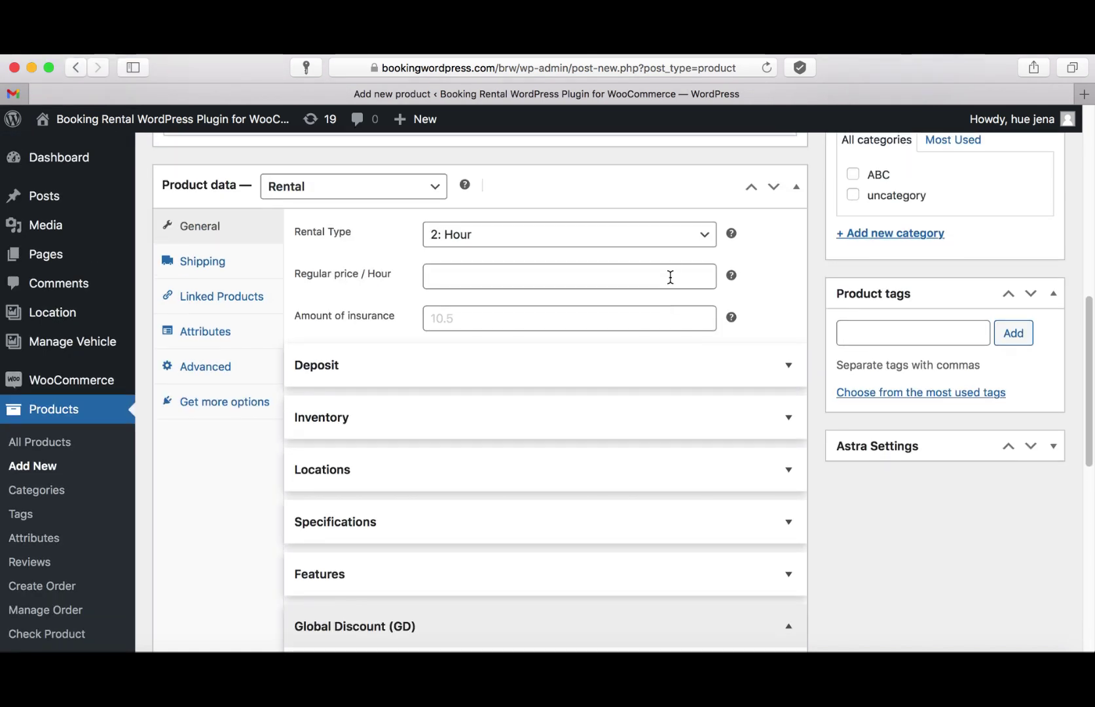
click(679, 238)
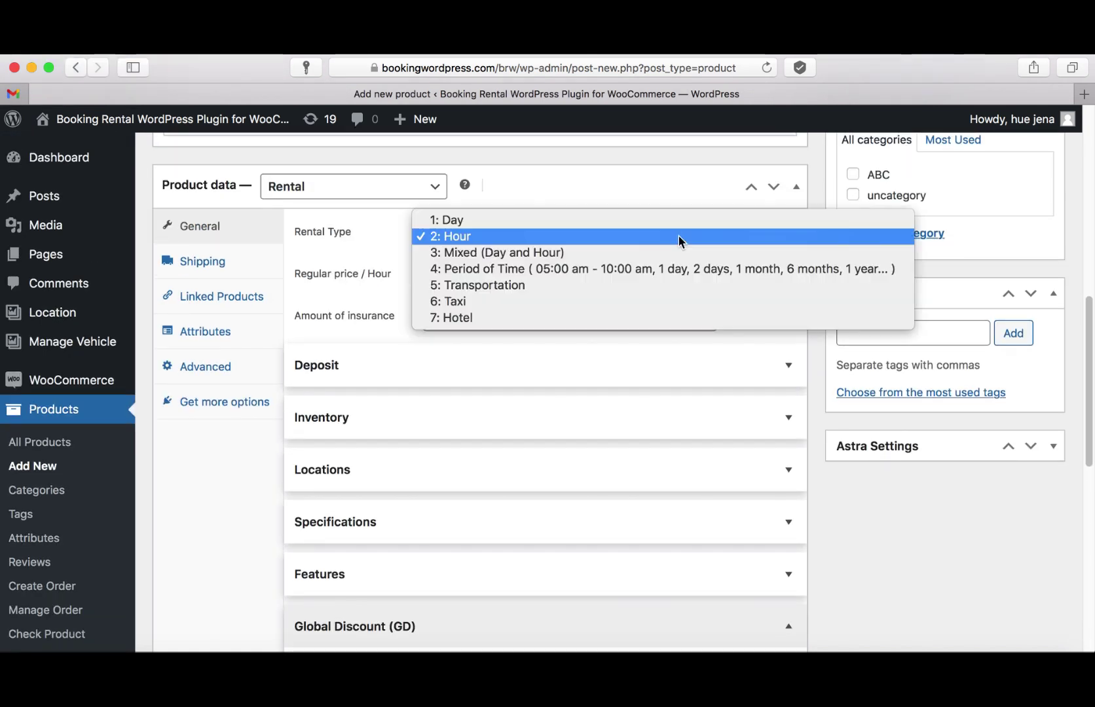
click(482, 253)
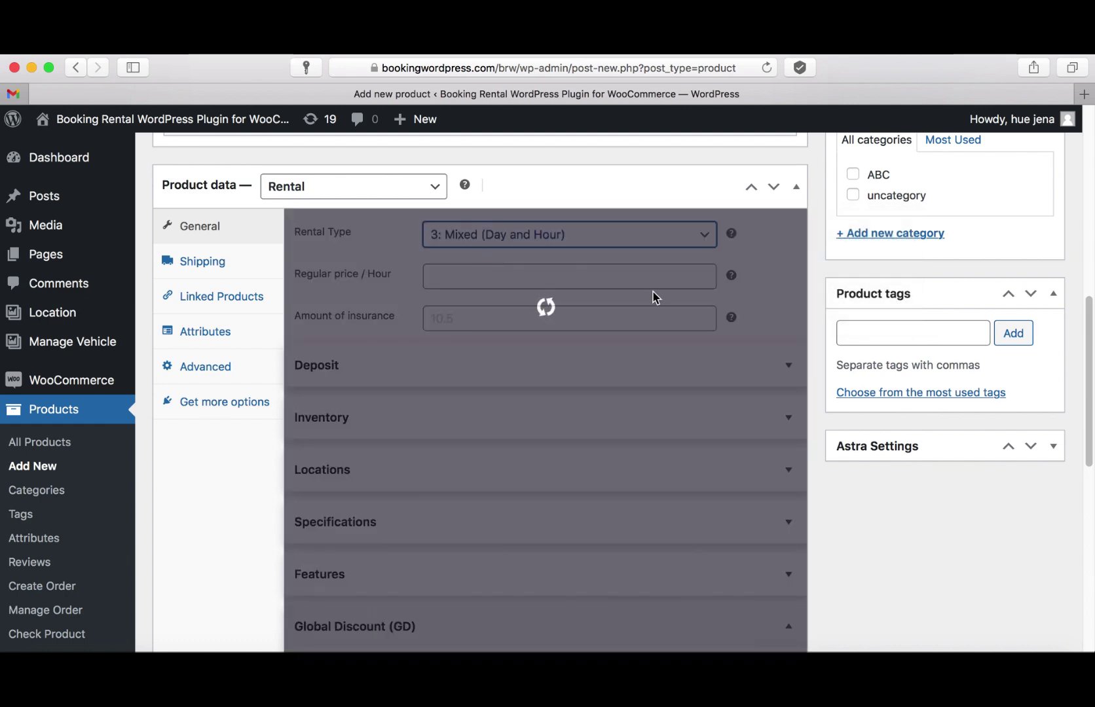
Add two Global Discount (GD) rows for the mixed rental, one with the duration unit Day(s) and one with Hour(s)
scroll(629, 368, down, 2)
scroll(628, 368, down, 3)
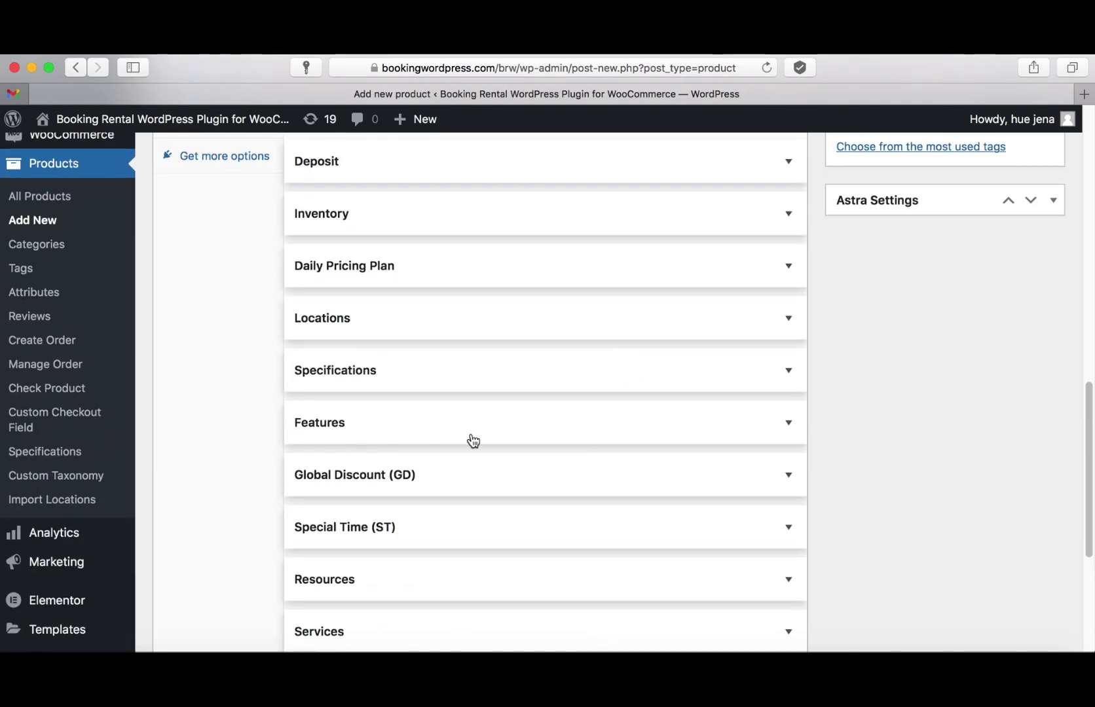
click(784, 451)
scroll(777, 455, down, 2)
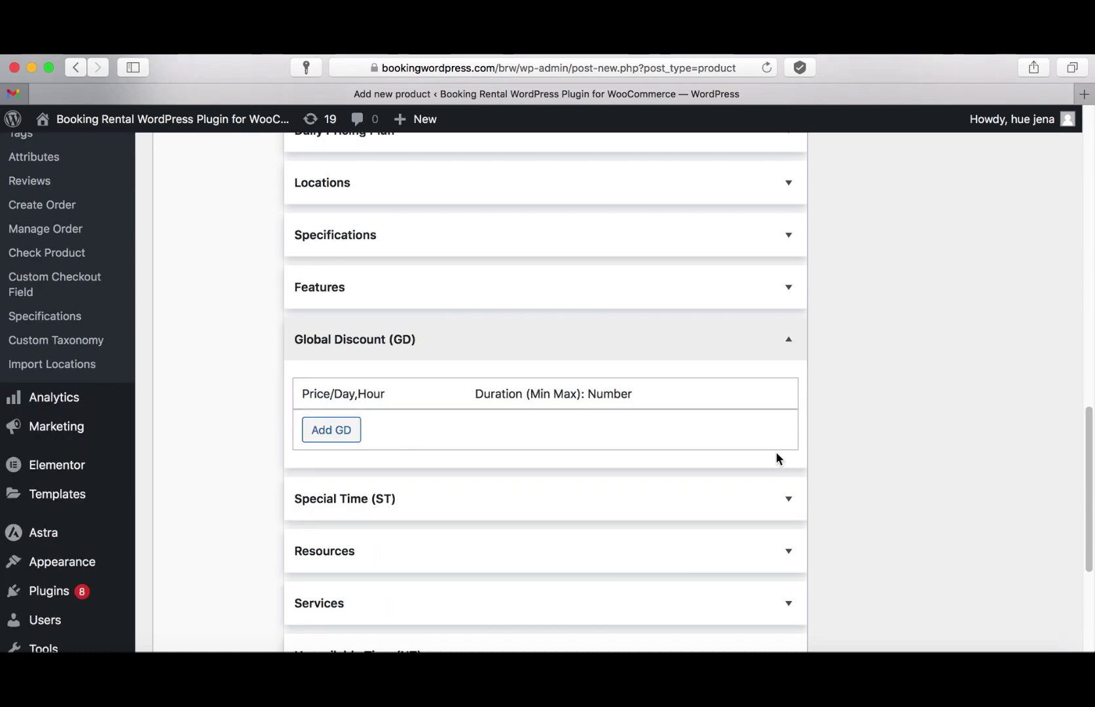
click(340, 438)
scroll(489, 433, down, 1)
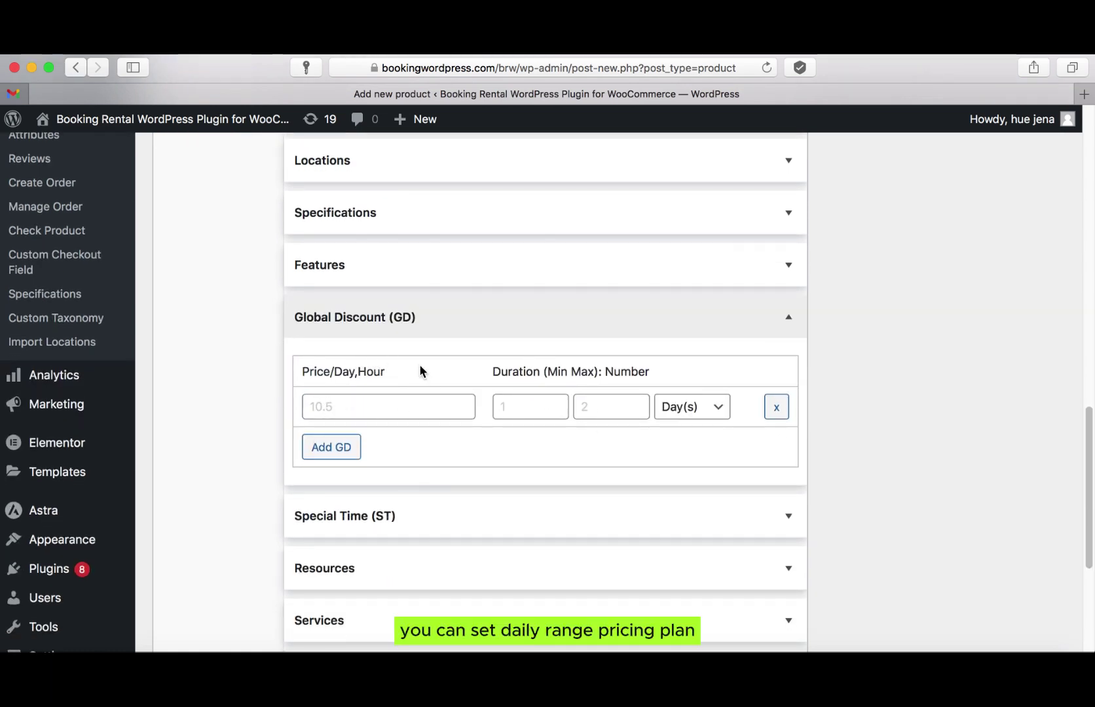
click(685, 412)
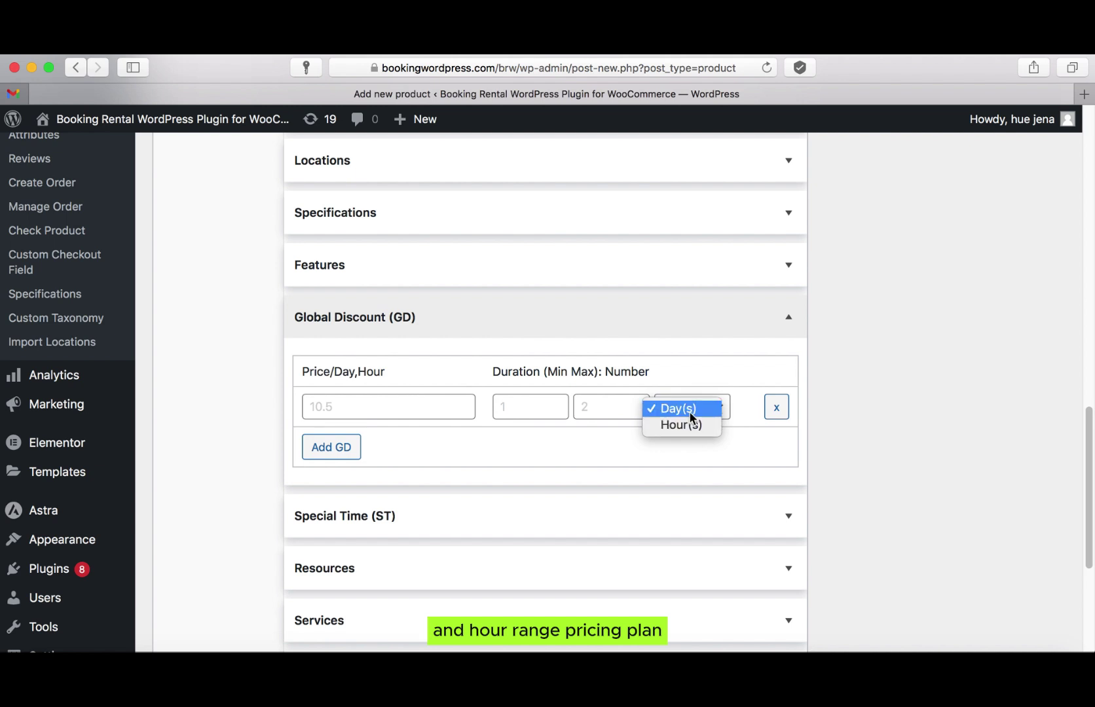
click(365, 450)
click(347, 448)
click(692, 446)
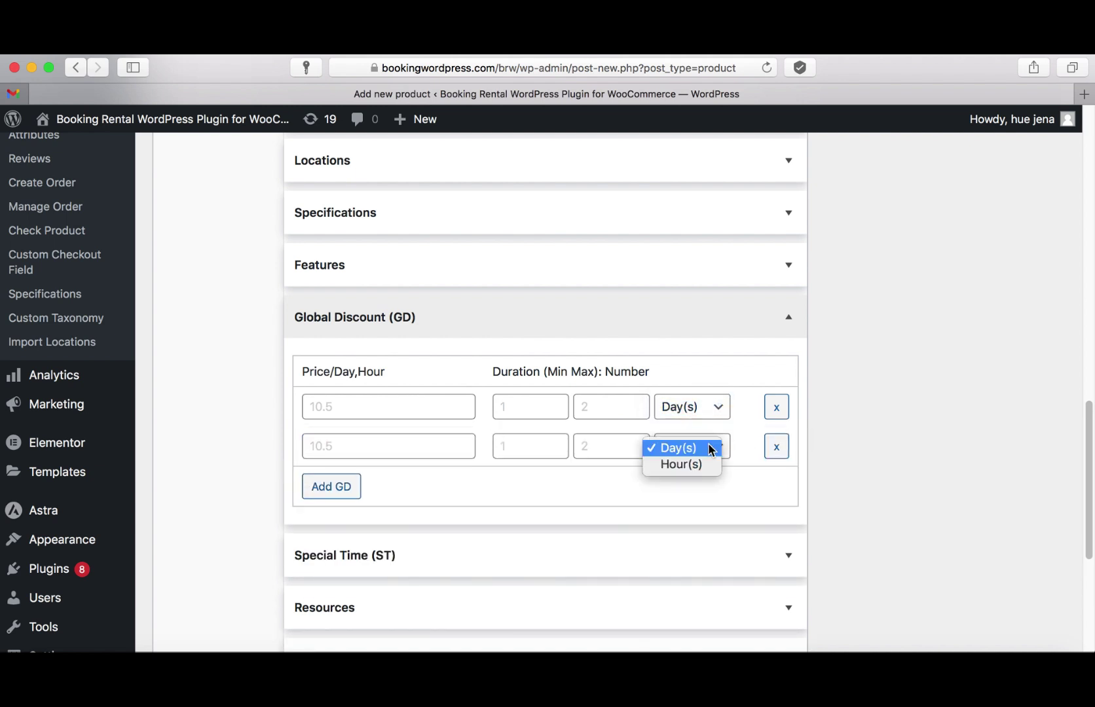
click(698, 465)
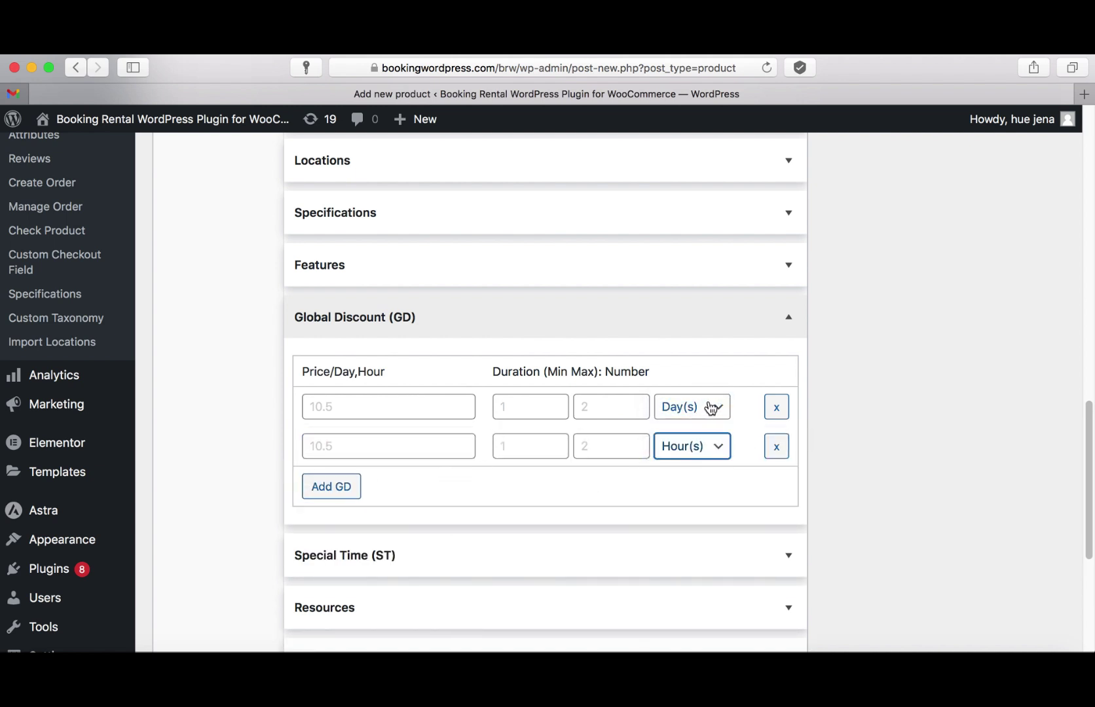
Switch the product's rental type to "7: Hotel"
scroll(709, 406, up, 3)
scroll(710, 407, up, 15)
scroll(577, 379, down, 4)
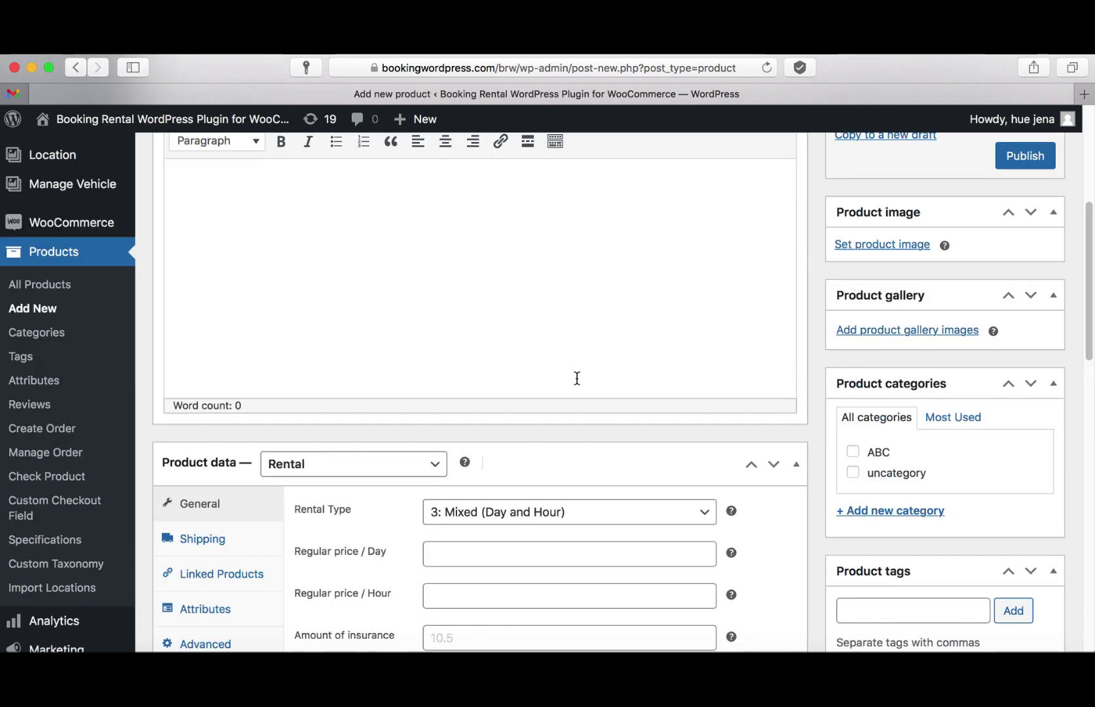
scroll(577, 378, down, 3)
click(596, 383)
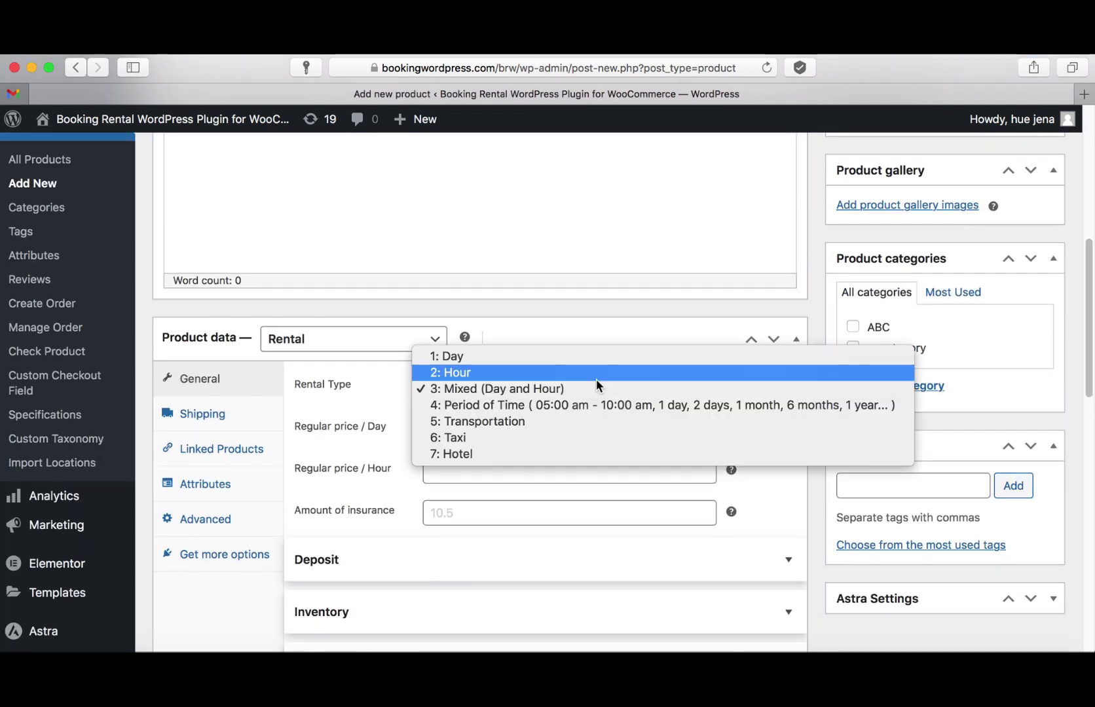
click(442, 453)
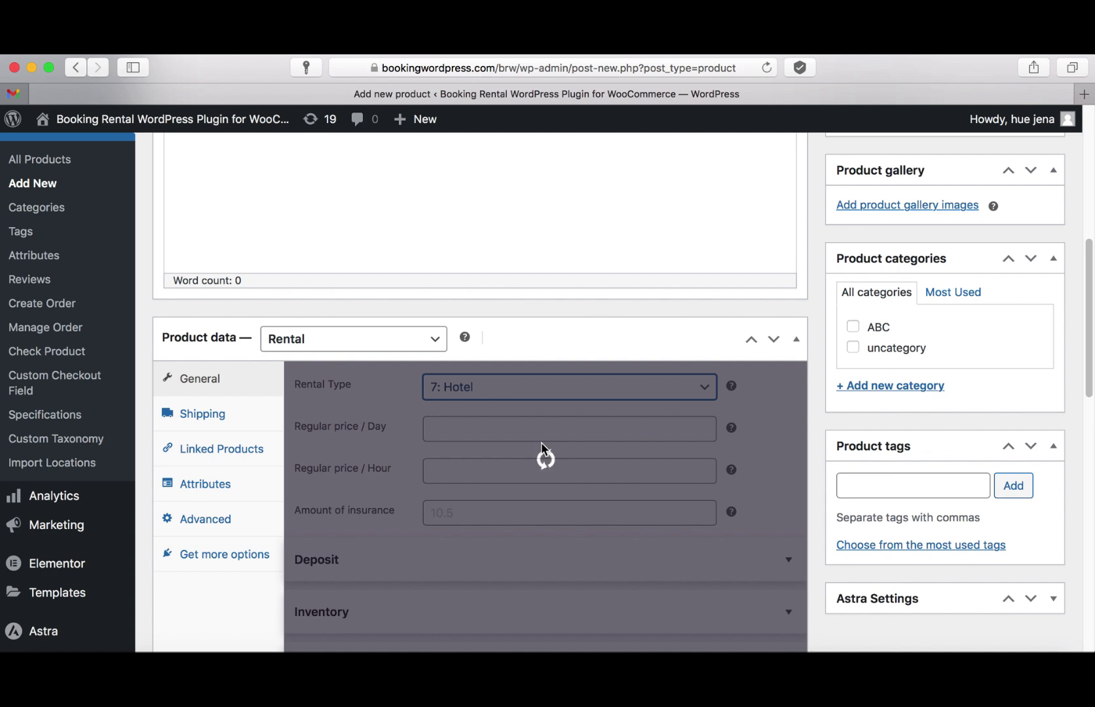
Add a nightly price row to the hotel rental's Global Discount (GD) table
scroll(541, 442, down, 6)
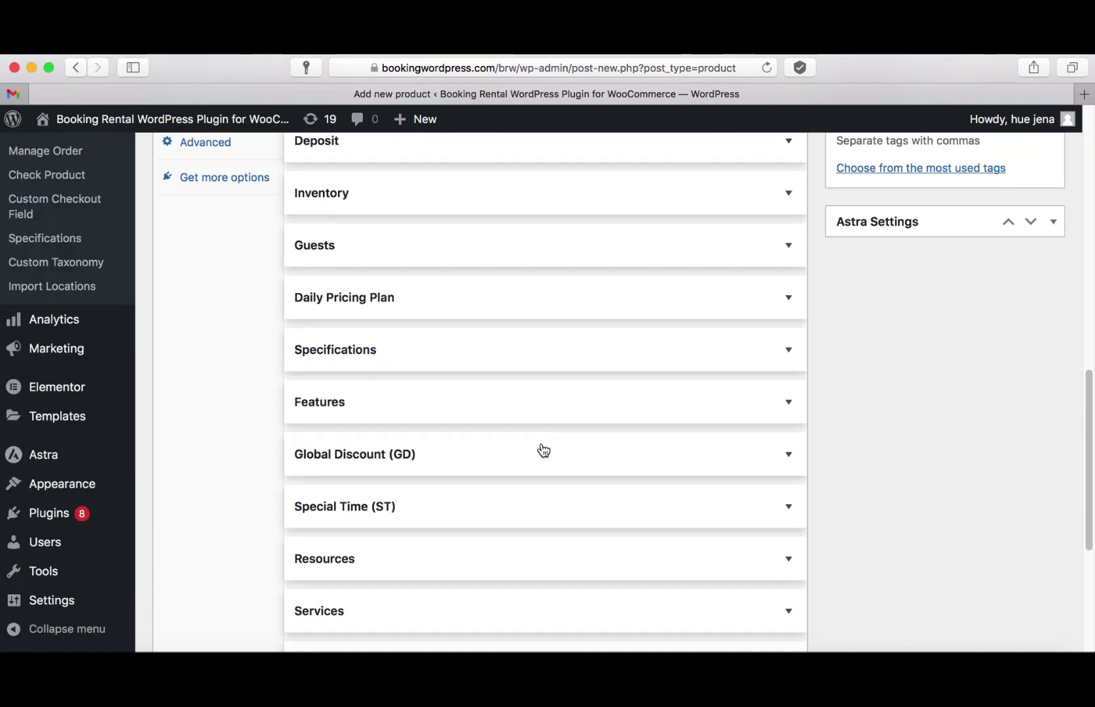
click(788, 455)
scroll(188, 511, down, 2)
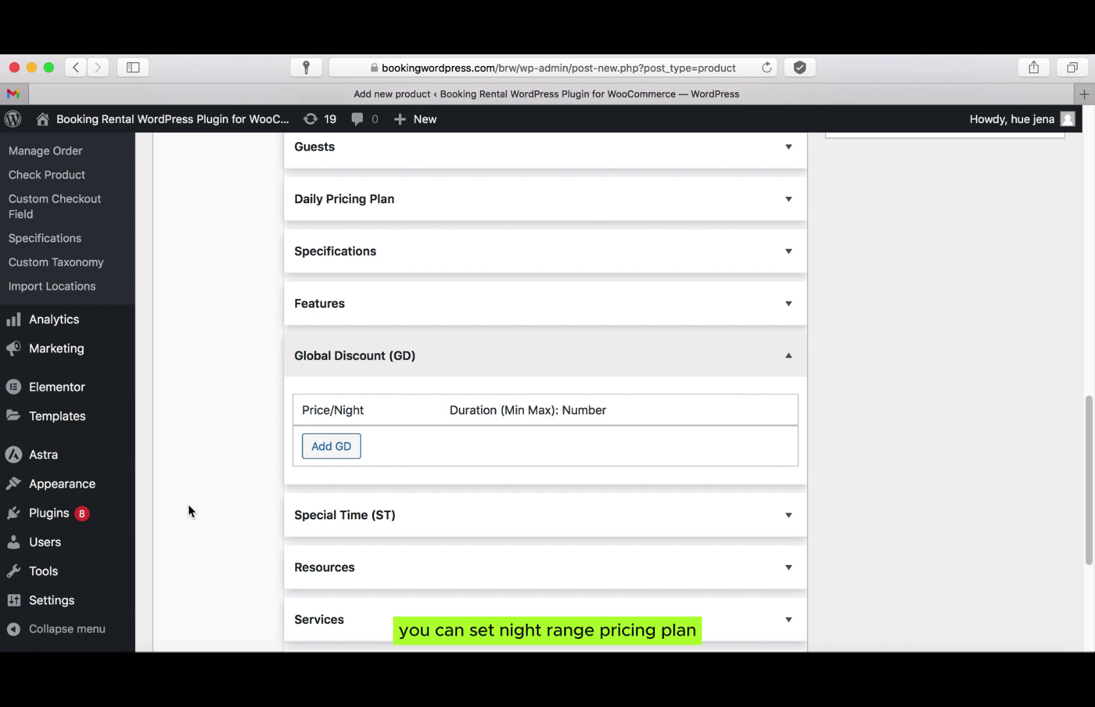
click(321, 452)
Set the hotel rental's price per night to 13
scroll(647, 375, up, 5)
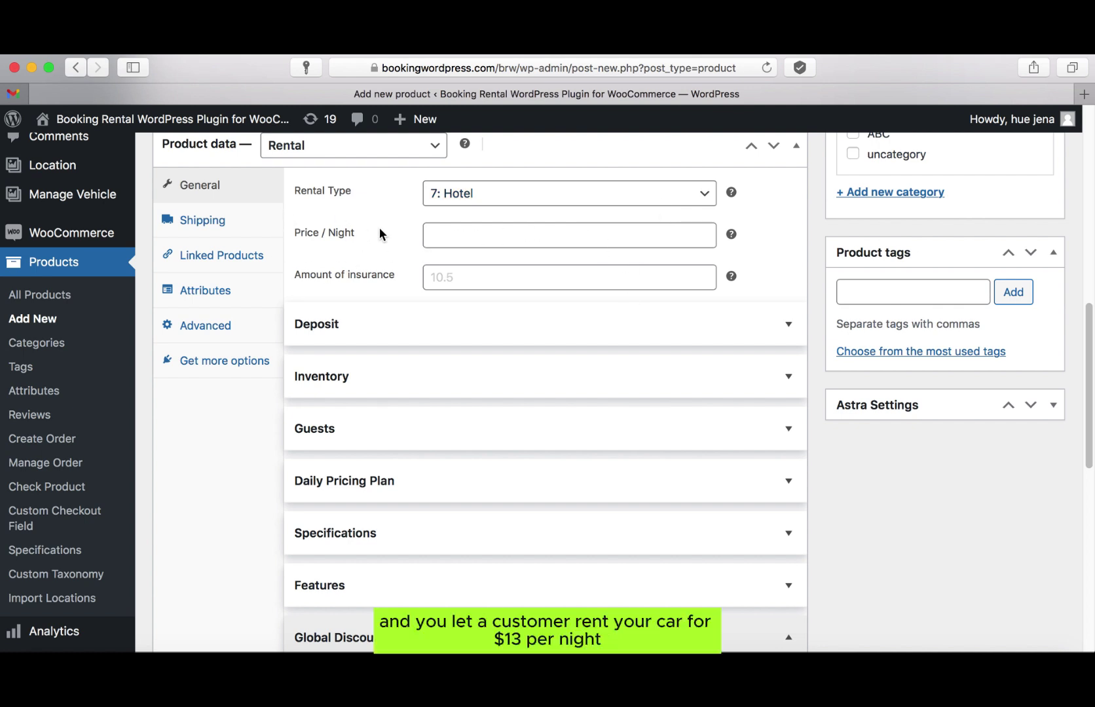
click(447, 240)
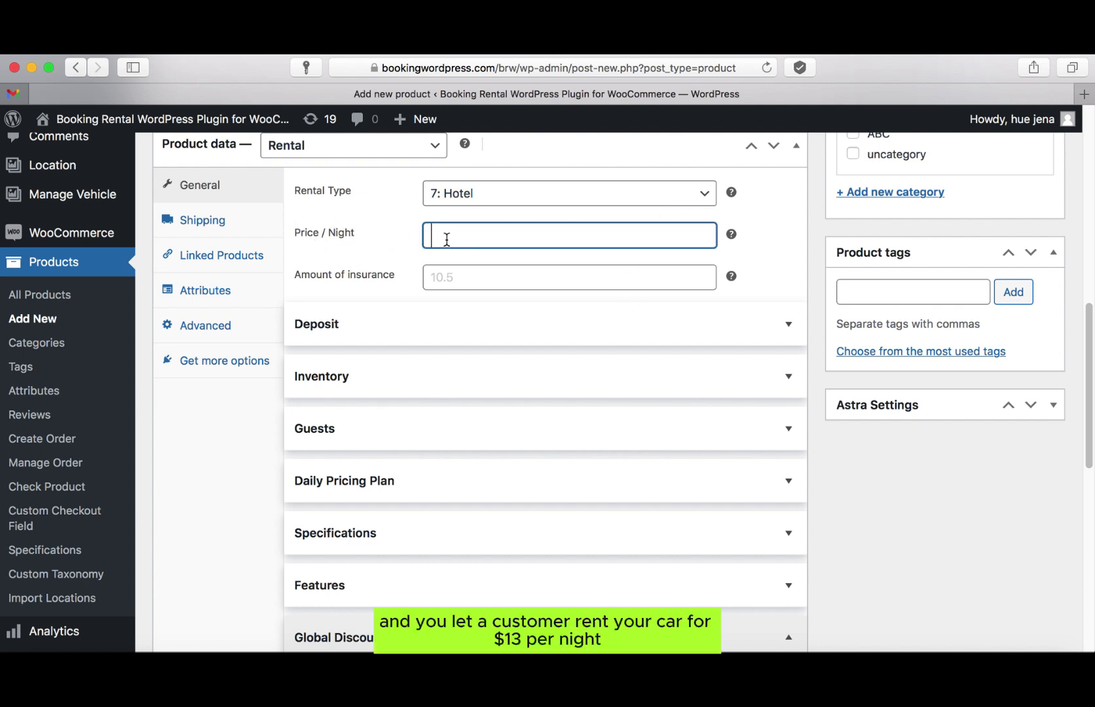
text(13)
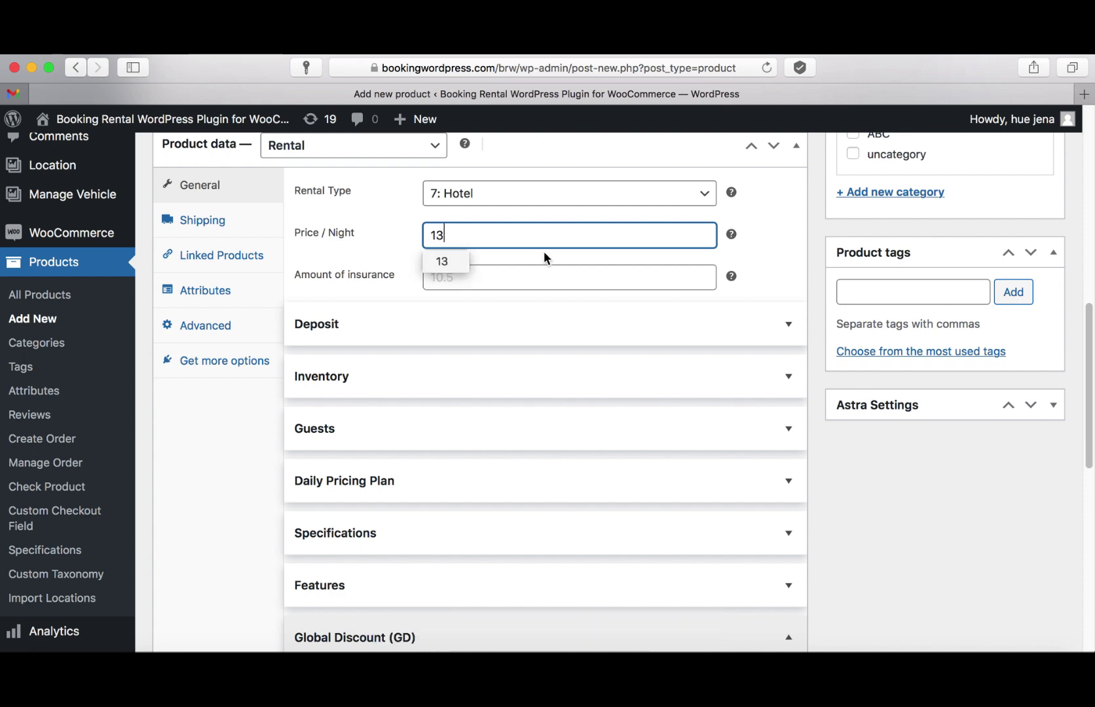
scroll(548, 362, down, 4)
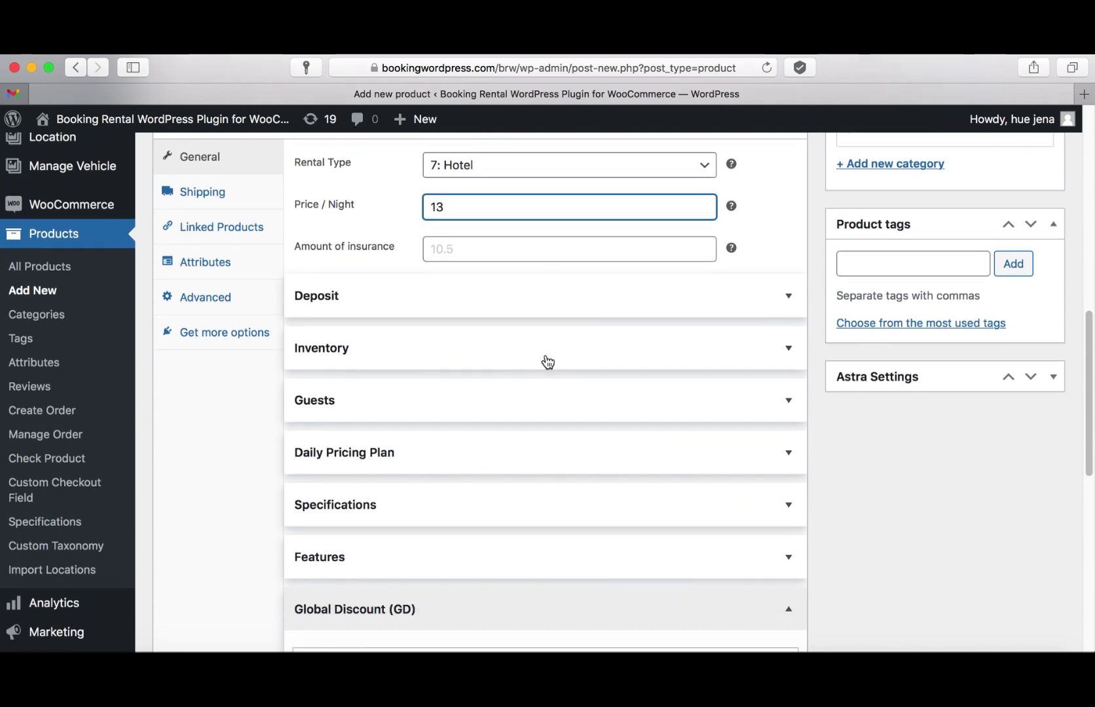
Set the first Global Discount (GD) row to a price per night of 12 for 2 to 4 nights
scroll(540, 366, down, 8)
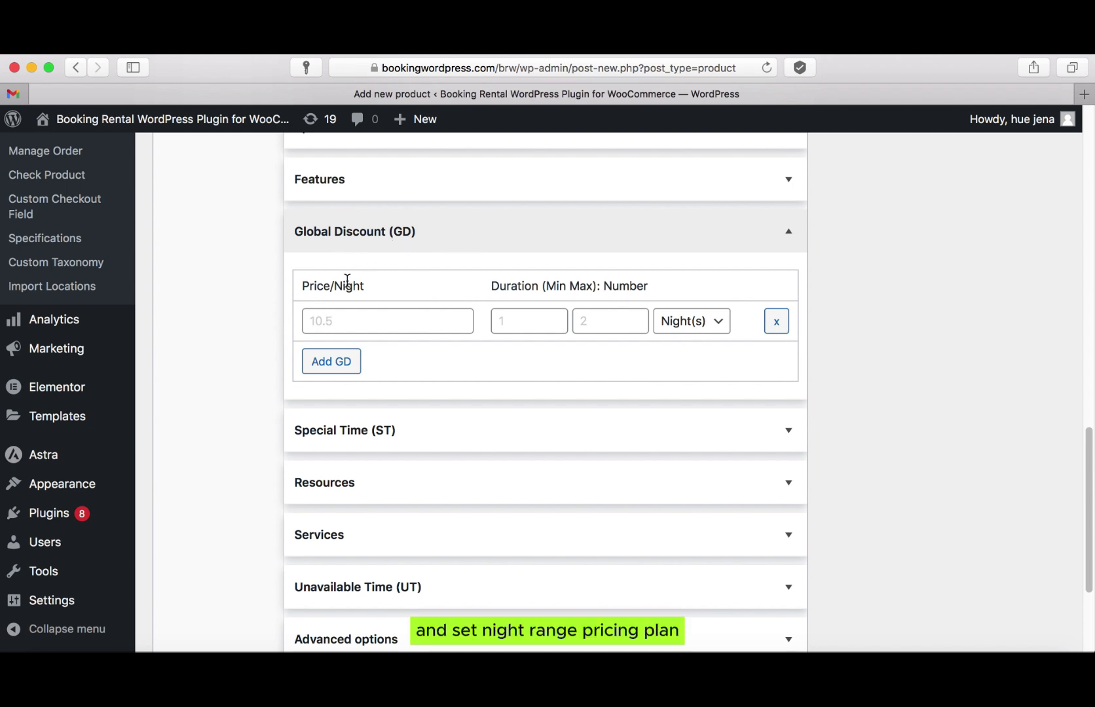
click(364, 315)
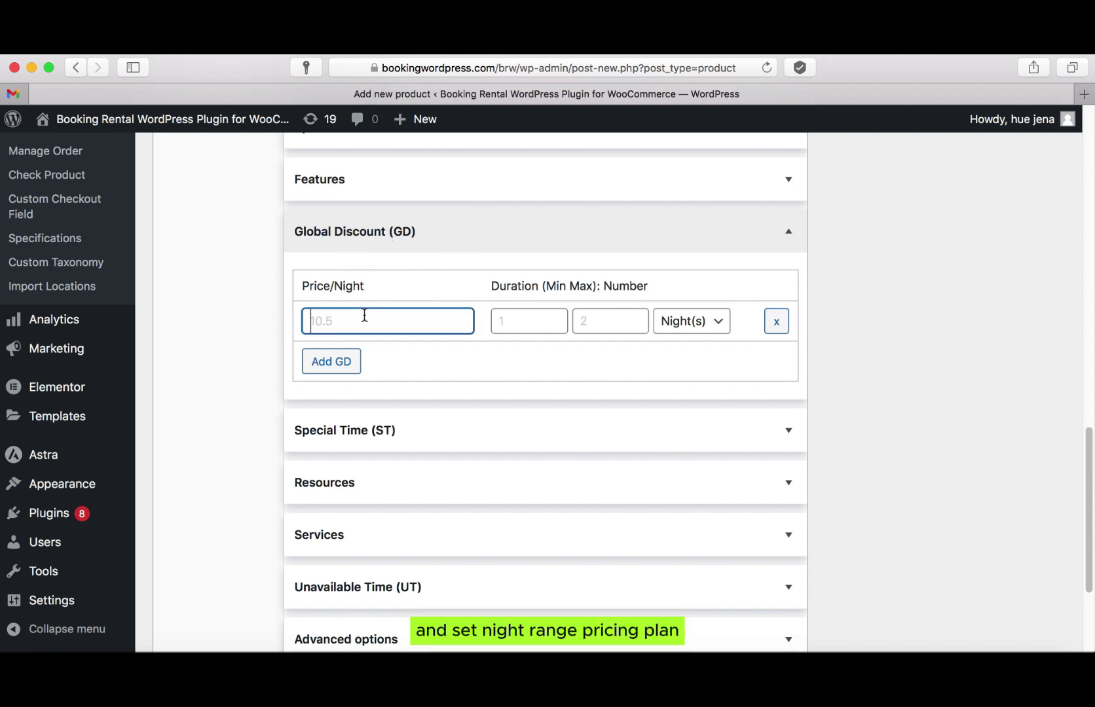
text(12)
click(548, 322)
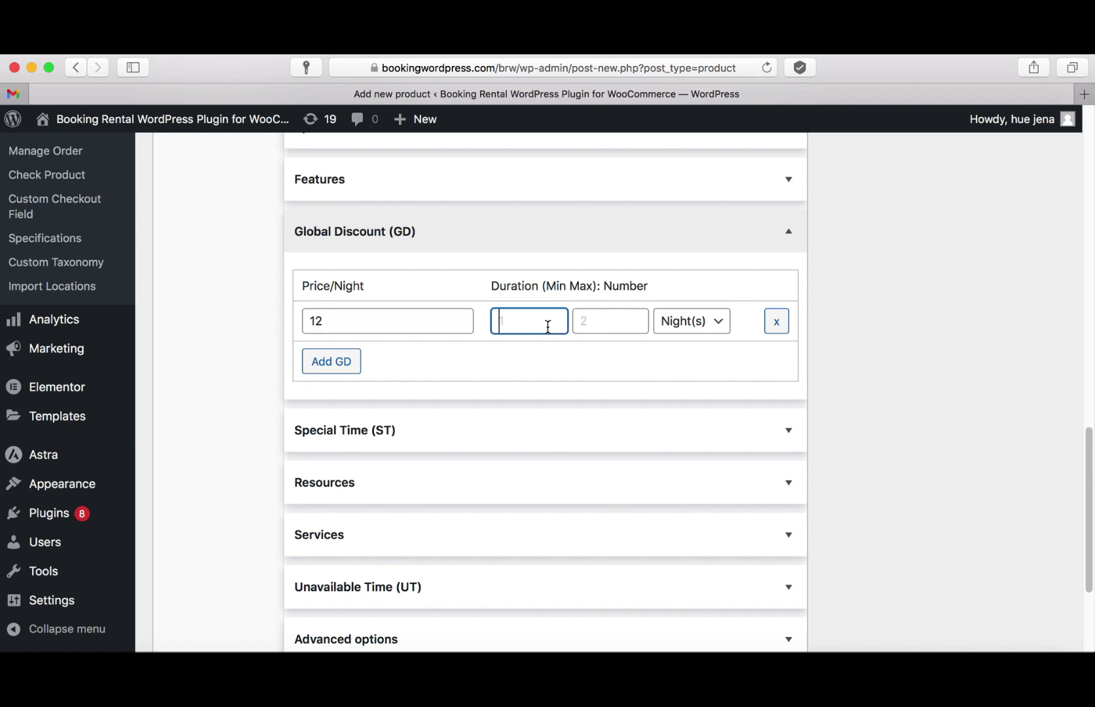
text(2)
click(586, 322)
text(4)
Add a second Global Discount (GD) row with a price per night of 11 for 5 to 9 nights
click(339, 362)
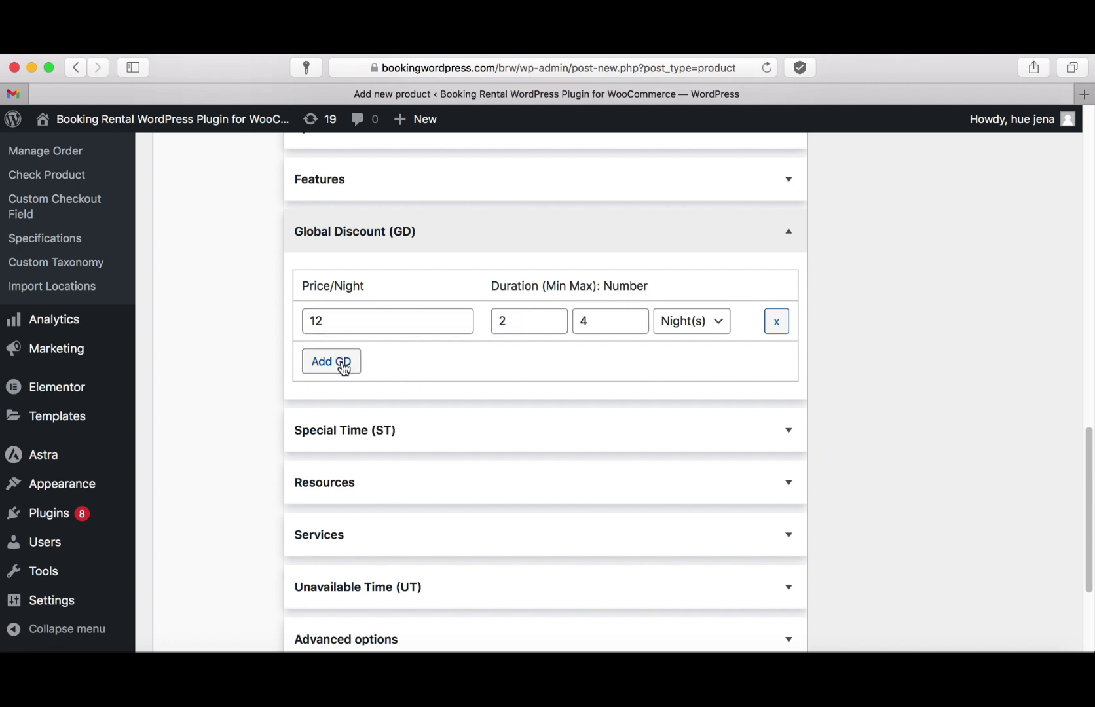
click(341, 359)
text(11)
click(510, 360)
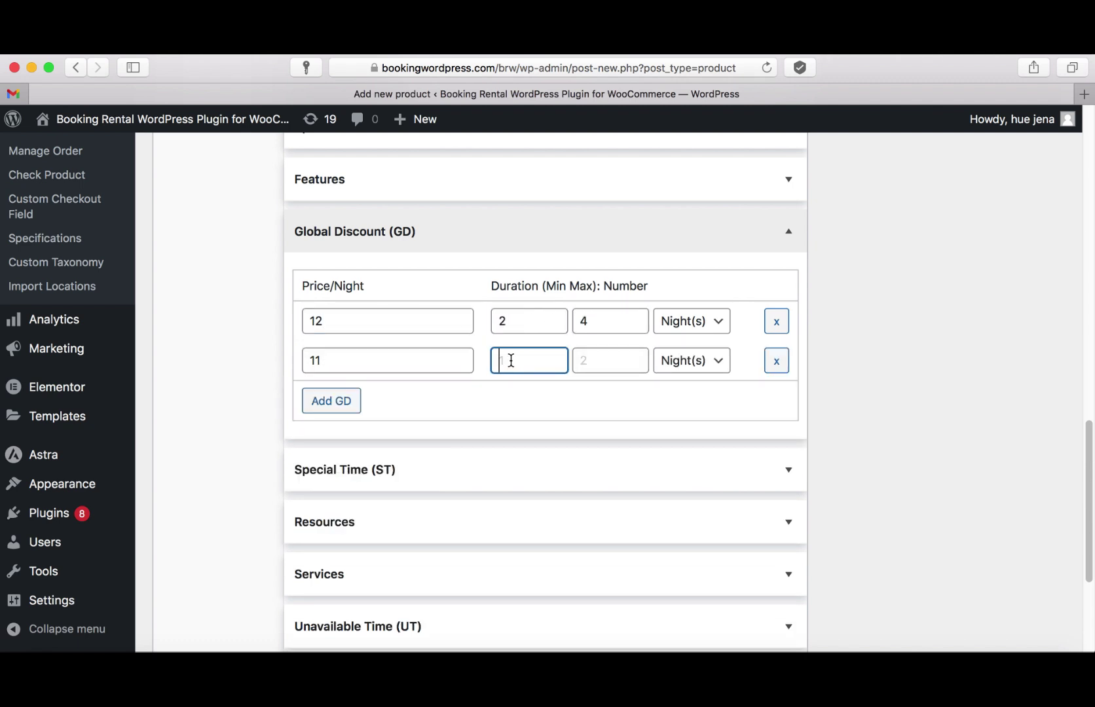
text(5)
click(585, 364)
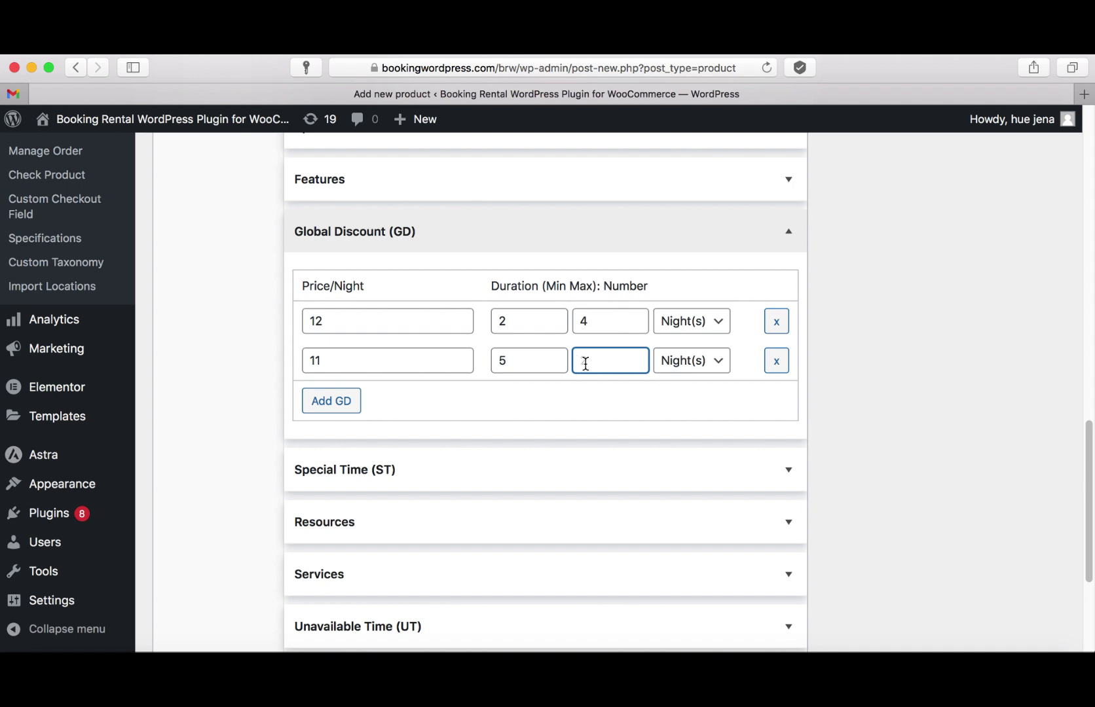
text(9)
Publish the product and open its storefront page in a new tab
scroll(1005, 342, down, 2)
scroll(1004, 342, up, 15)
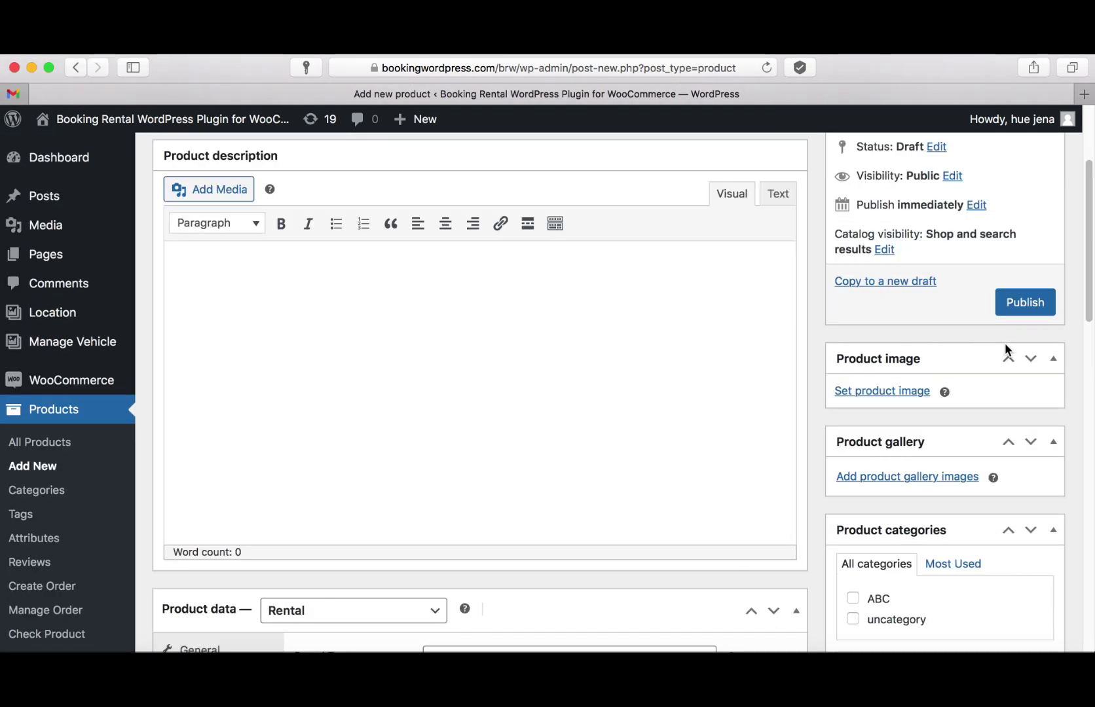
click(1002, 306)
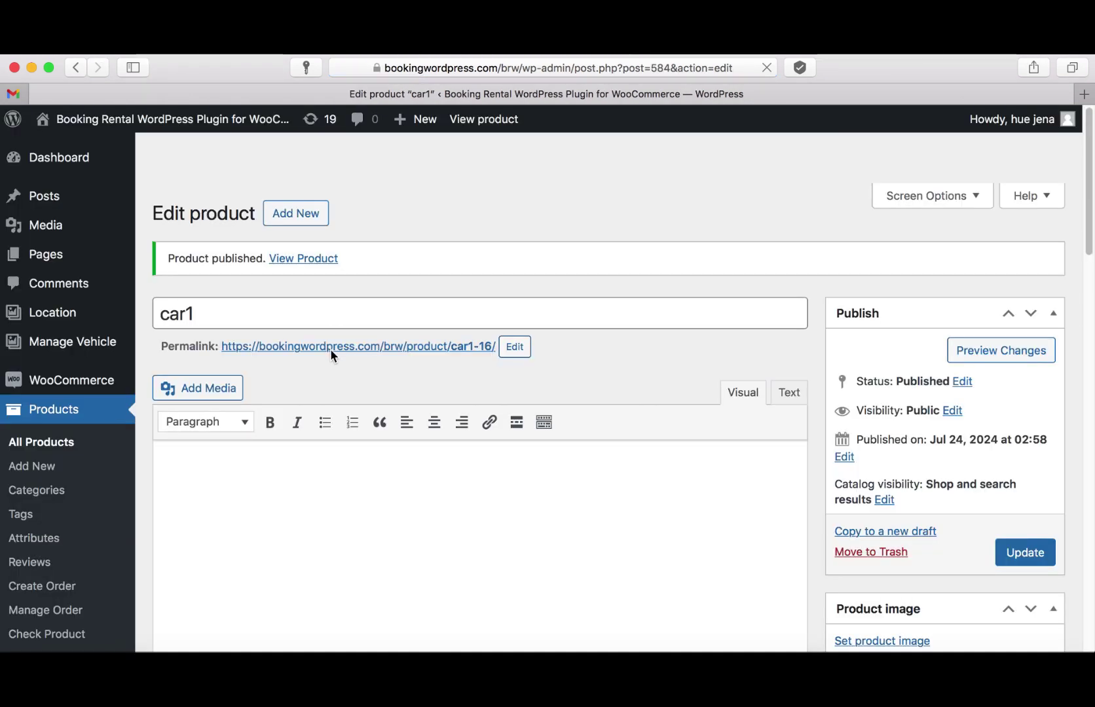
right_click(334, 347)
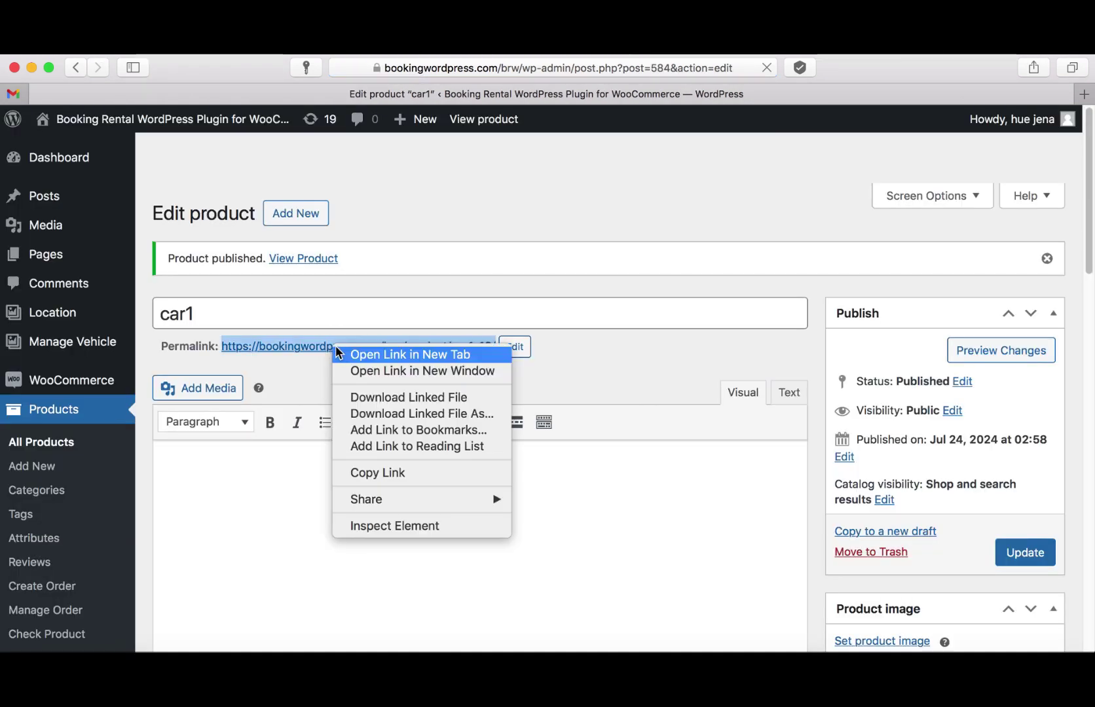
click(352, 357)
click(791, 92)
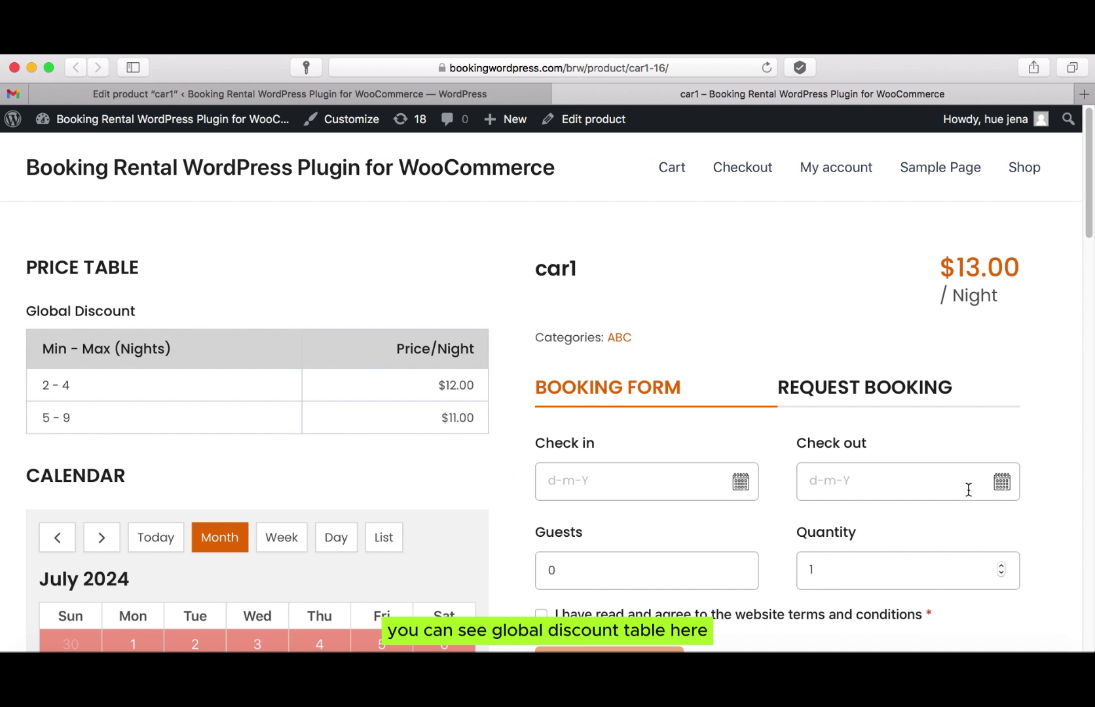
Set the booking form's check-in date to 24-07-2024 and its check-out date to 27-07-2024
scroll(842, 449, down, 4)
click(710, 258)
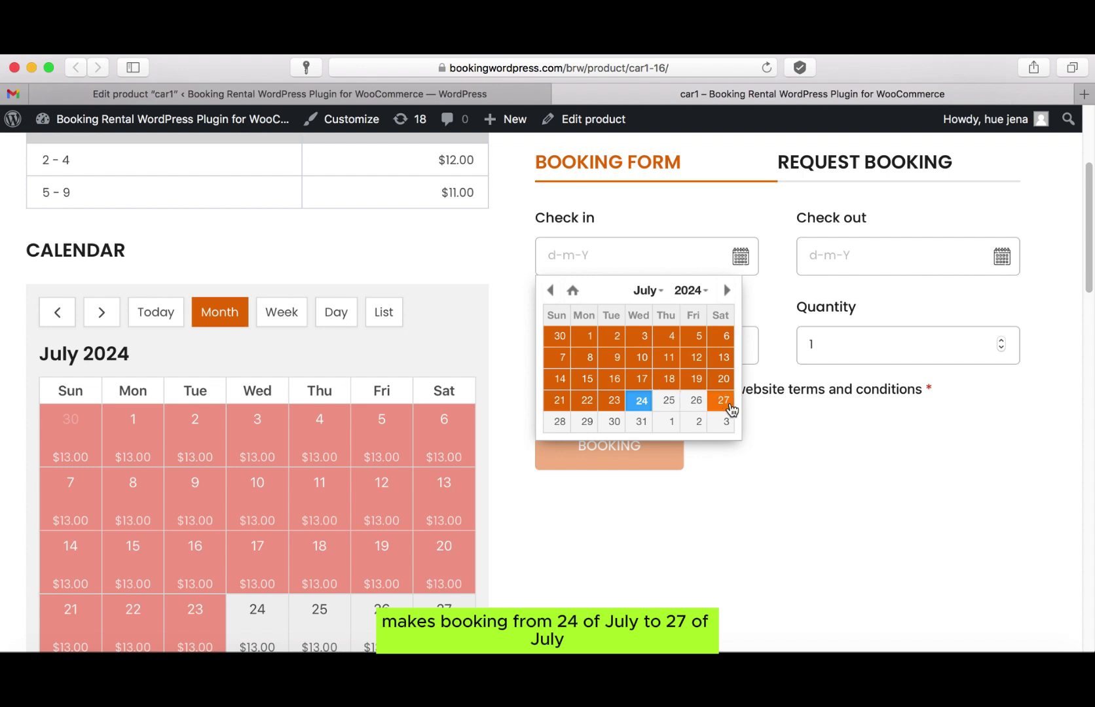
click(632, 408)
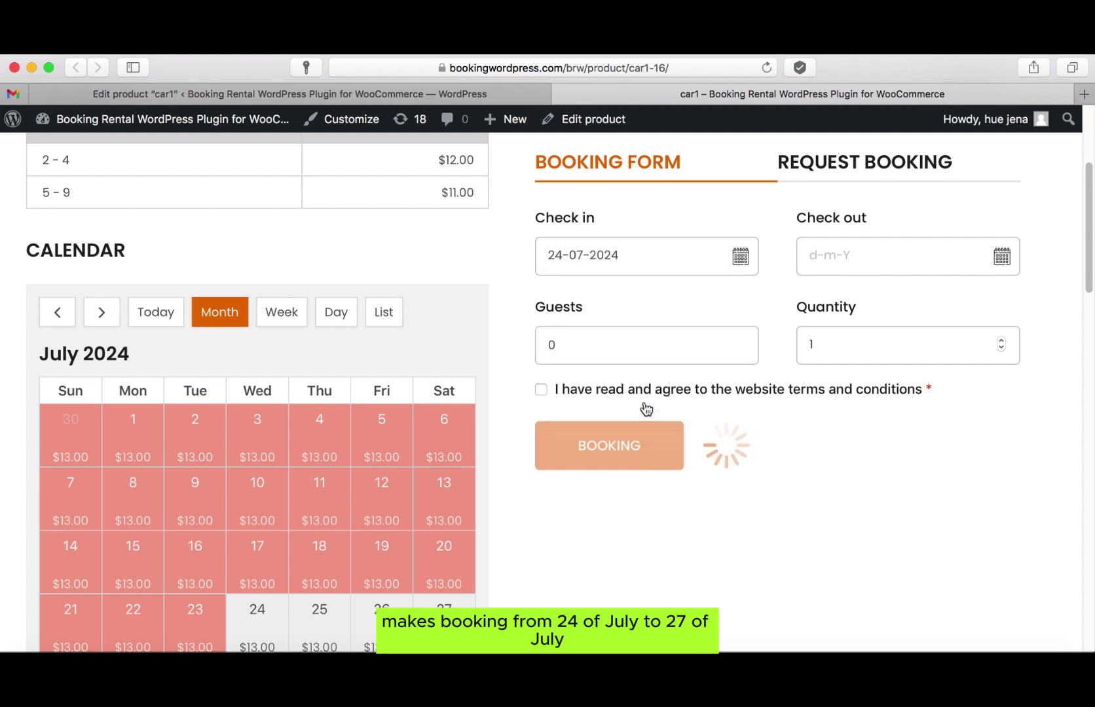
click(835, 261)
click(984, 401)
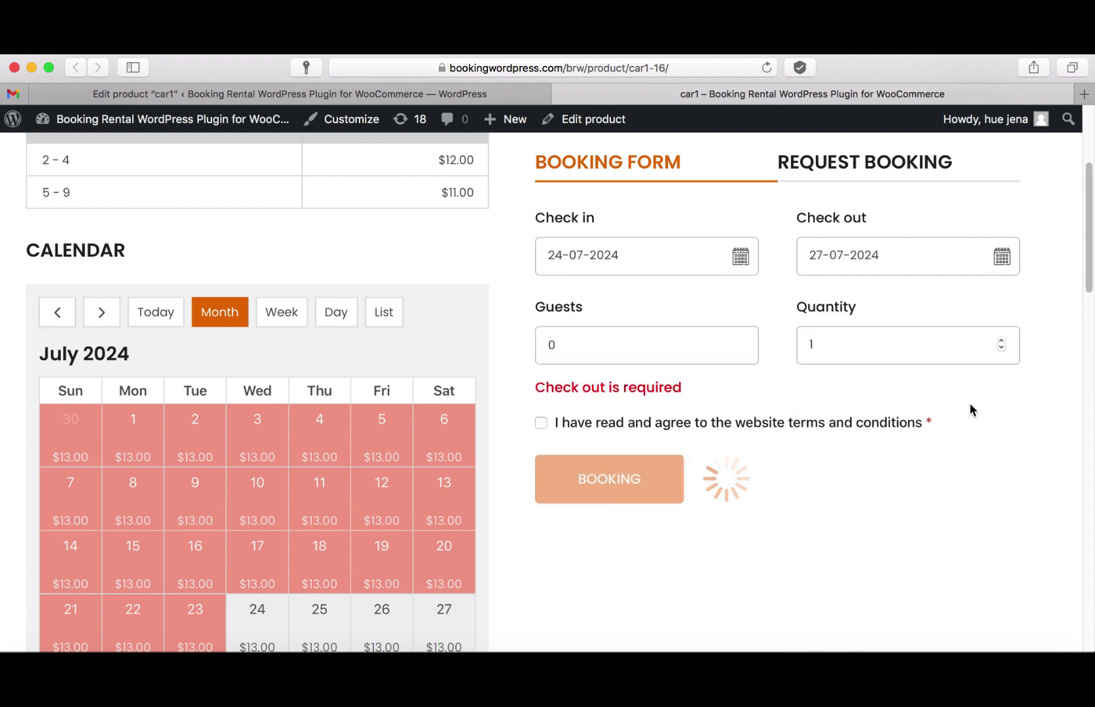
Set the booking's guests to one adult and check the total against the Global Discount price table
click(726, 362)
click(737, 396)
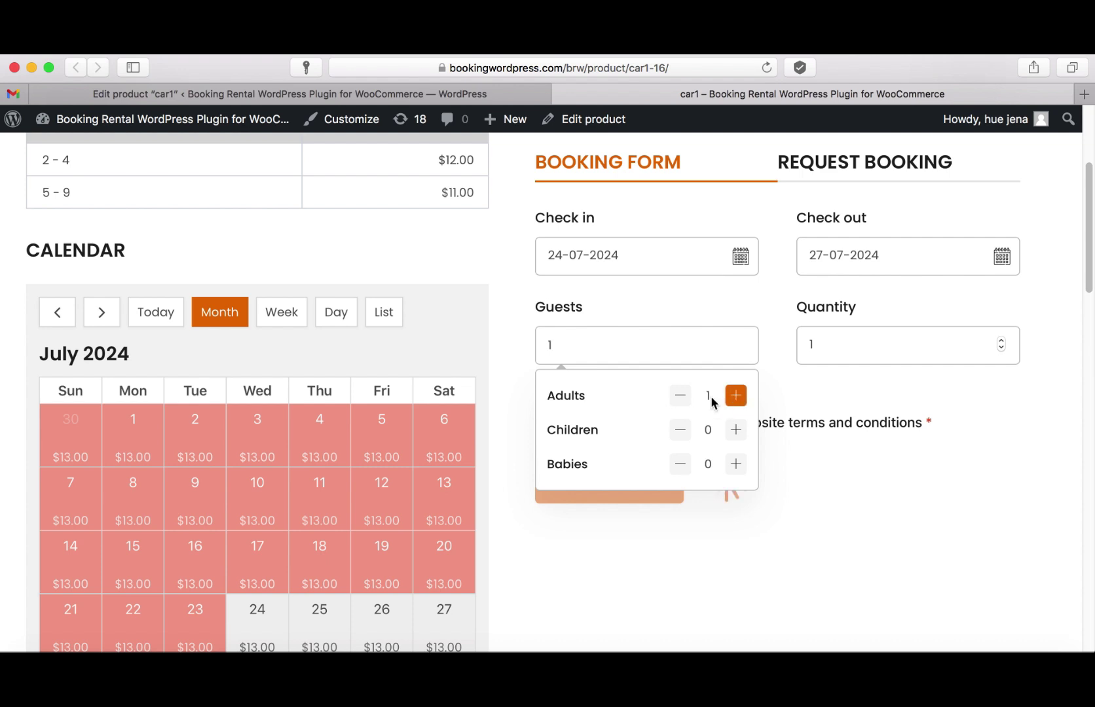
scroll(324, 265, down, 1)
scroll(320, 265, up, 5)
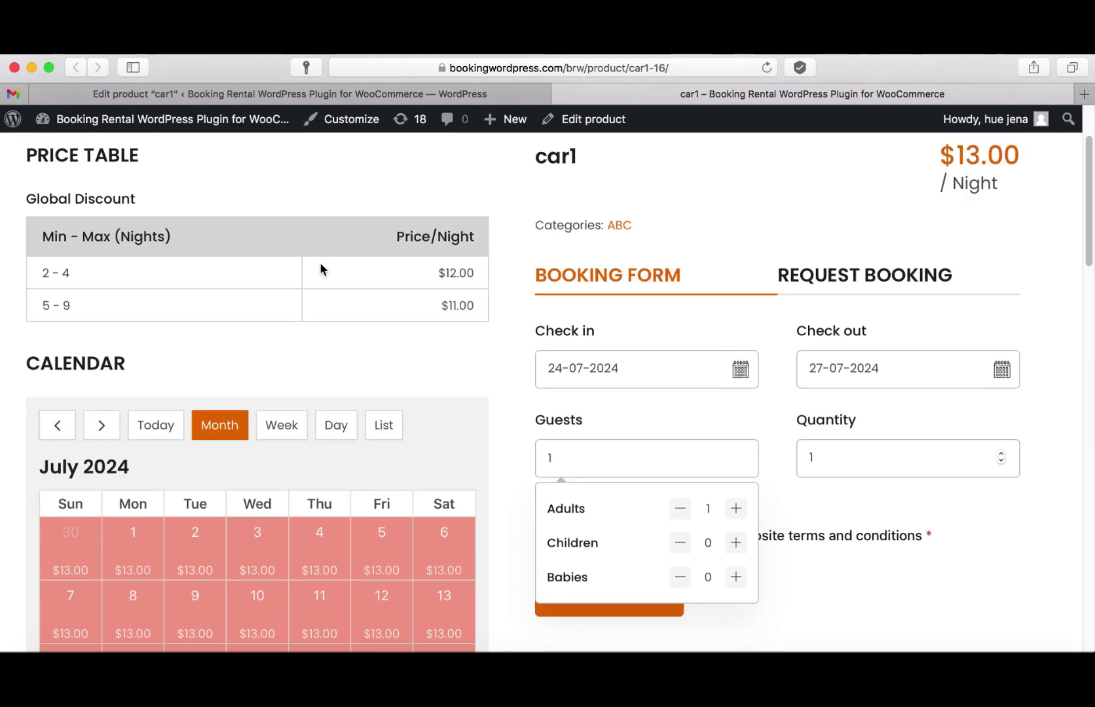
click(861, 511)
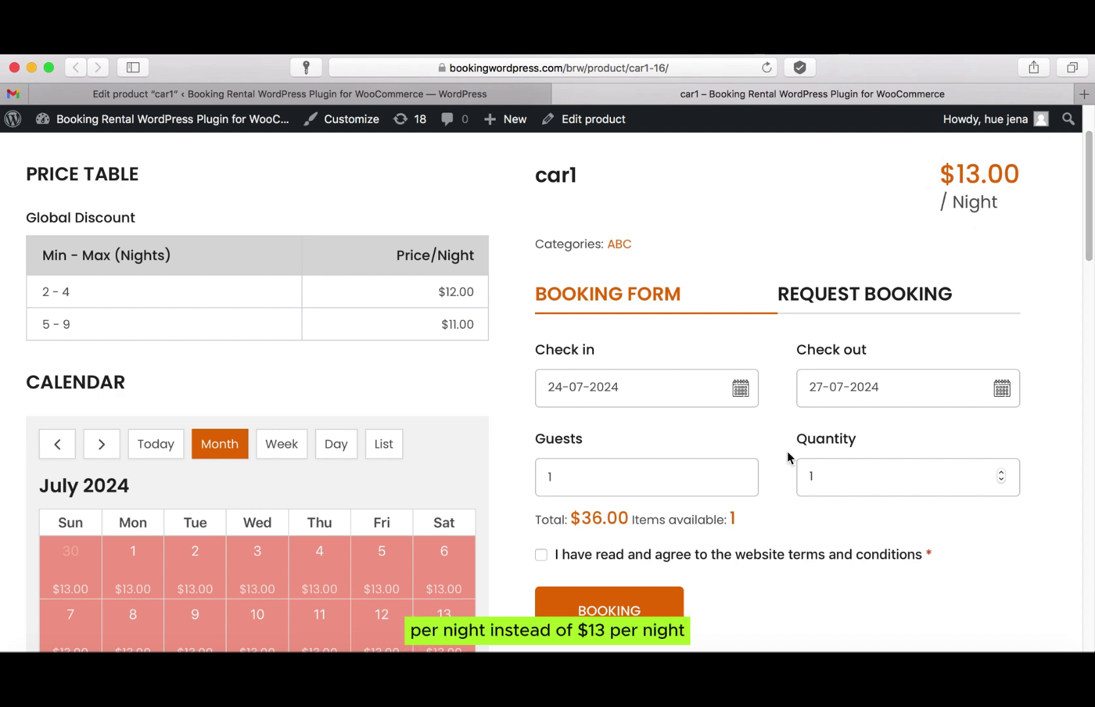
scroll(753, 476, down, 1)
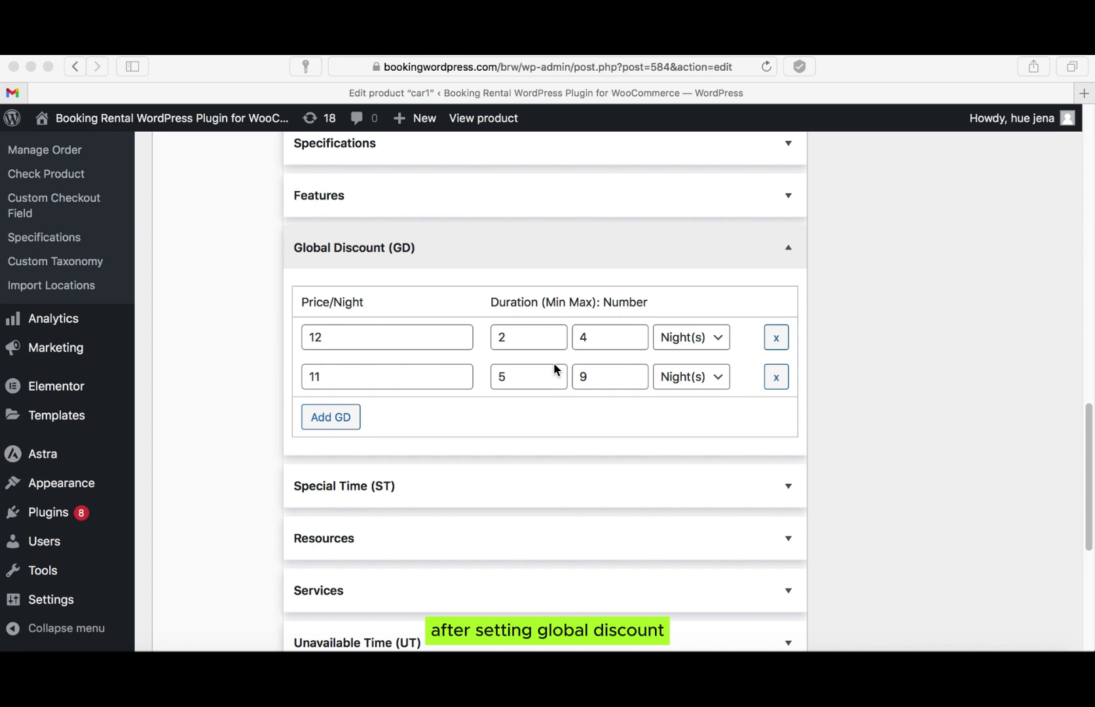
Return to editing the product and expand the hotel rental's Special Time (ST) settings
scroll(584, 427, down, 5)
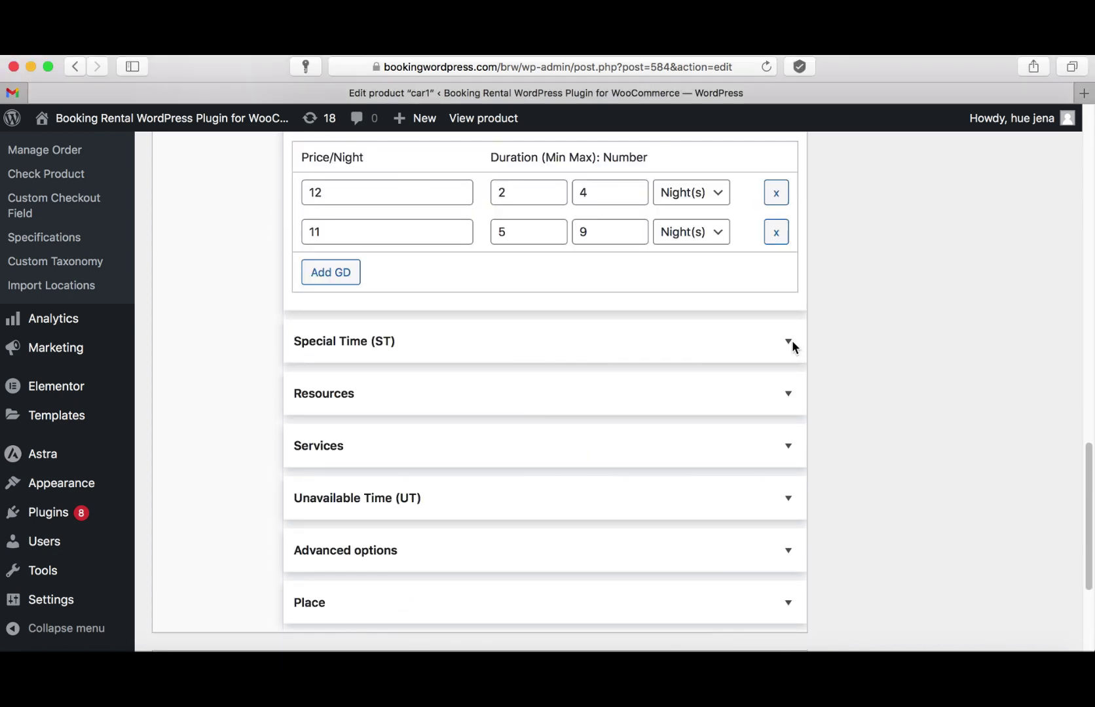
click(788, 342)
scroll(740, 396, down, 2)
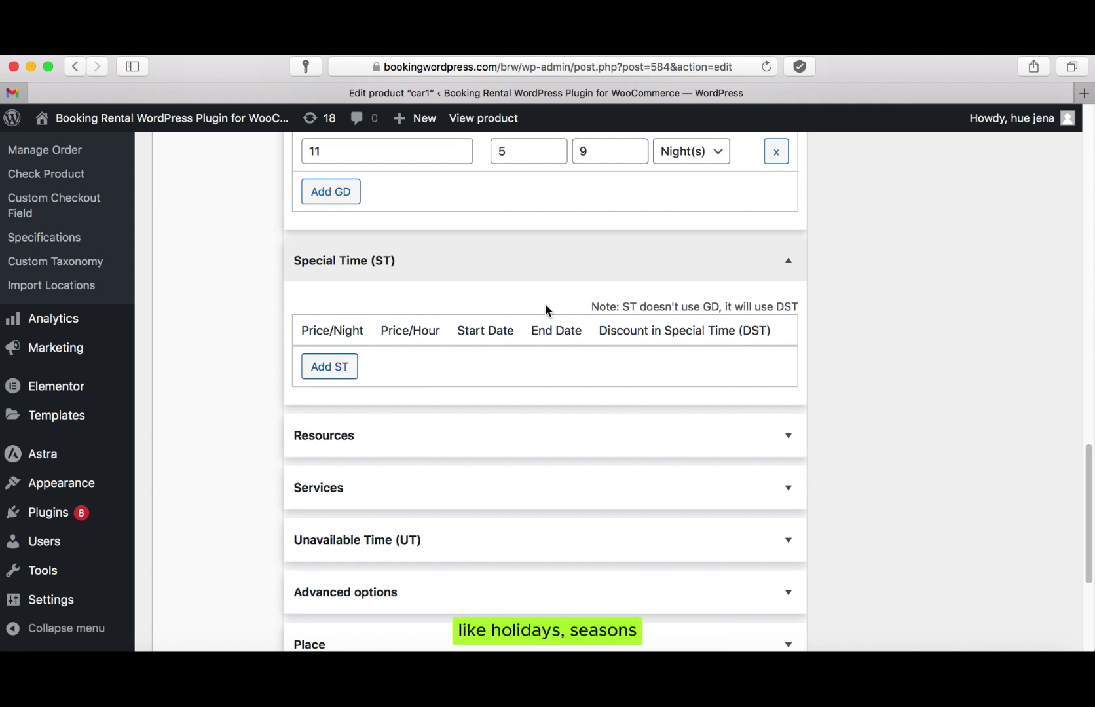
Switch the product's rental type to "1: Day"
scroll(567, 299, up, 15)
click(571, 294)
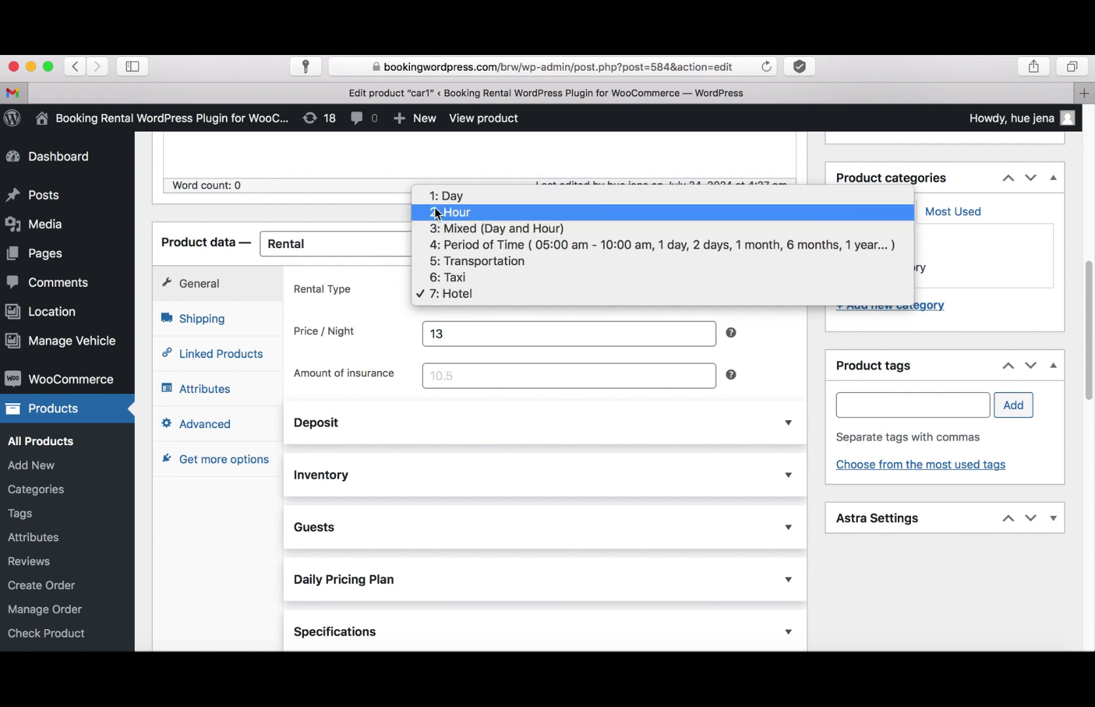
click(451, 197)
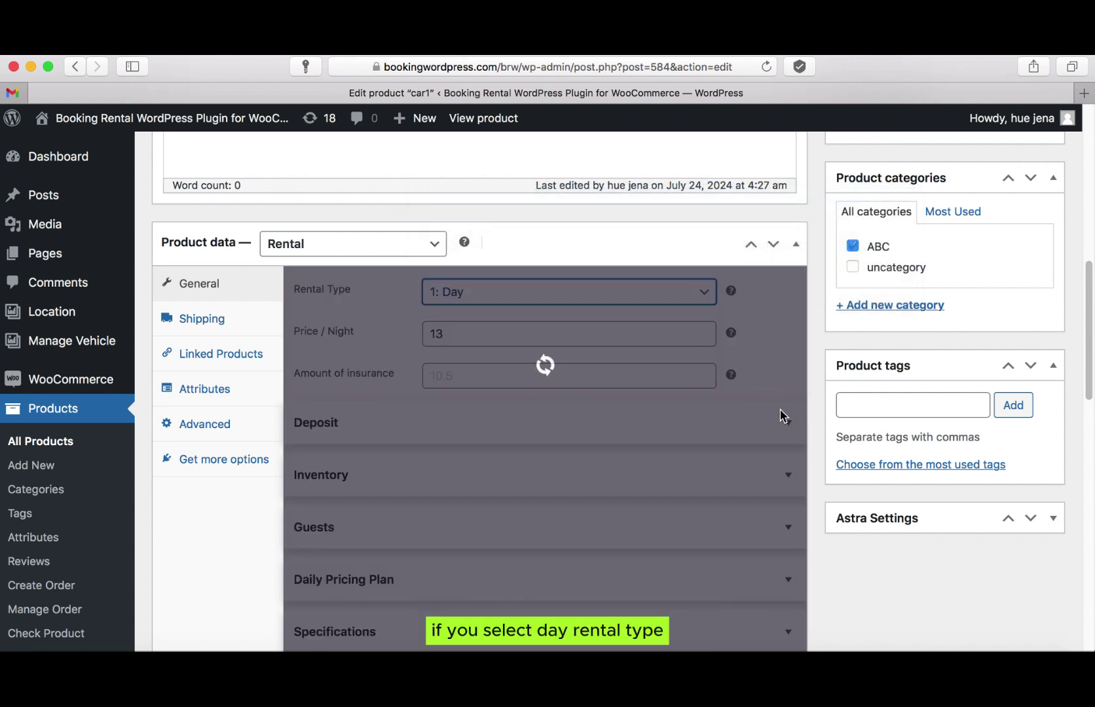
Add a Special Time (ST) row for the day rental and activate its empty price-per-day field
scroll(731, 434, down, 10)
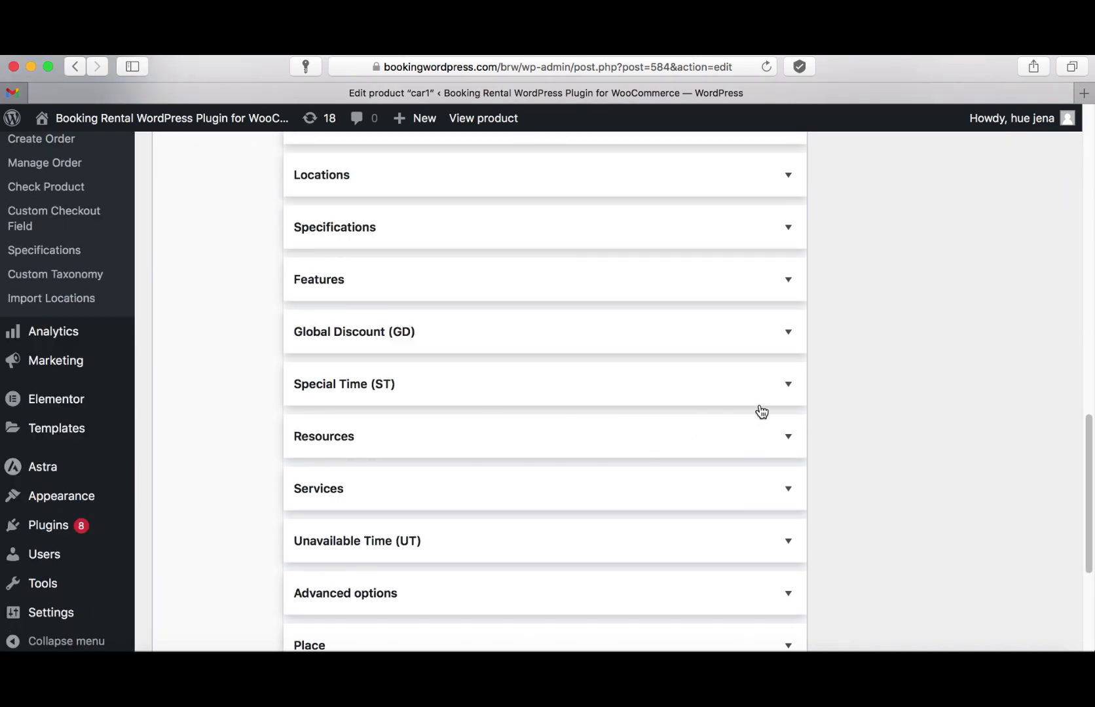
click(785, 386)
scroll(785, 391, down, 3)
click(339, 391)
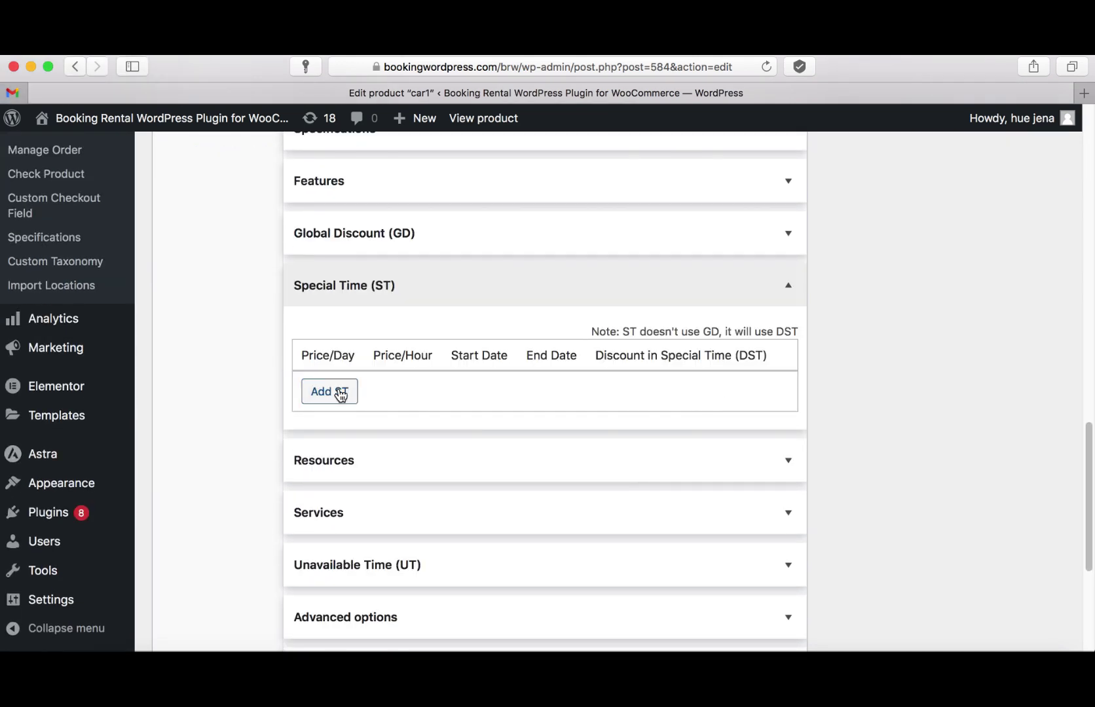
click(317, 405)
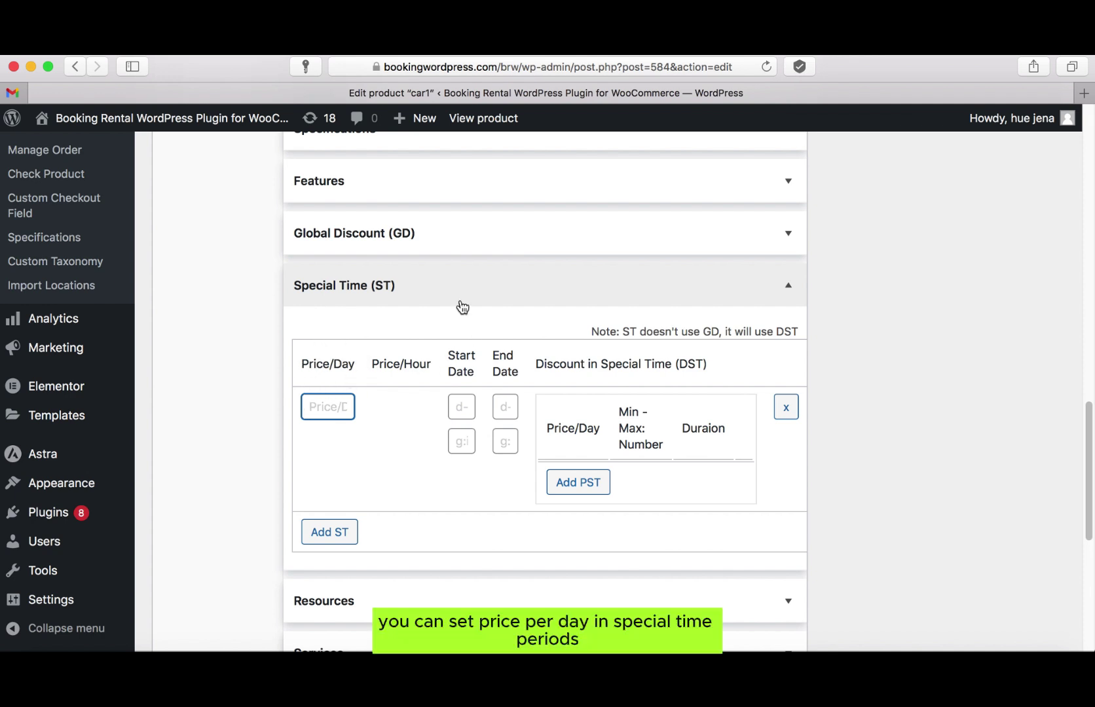
Switch the product's rental type to "2: Hour"
scroll(540, 296, up, 5)
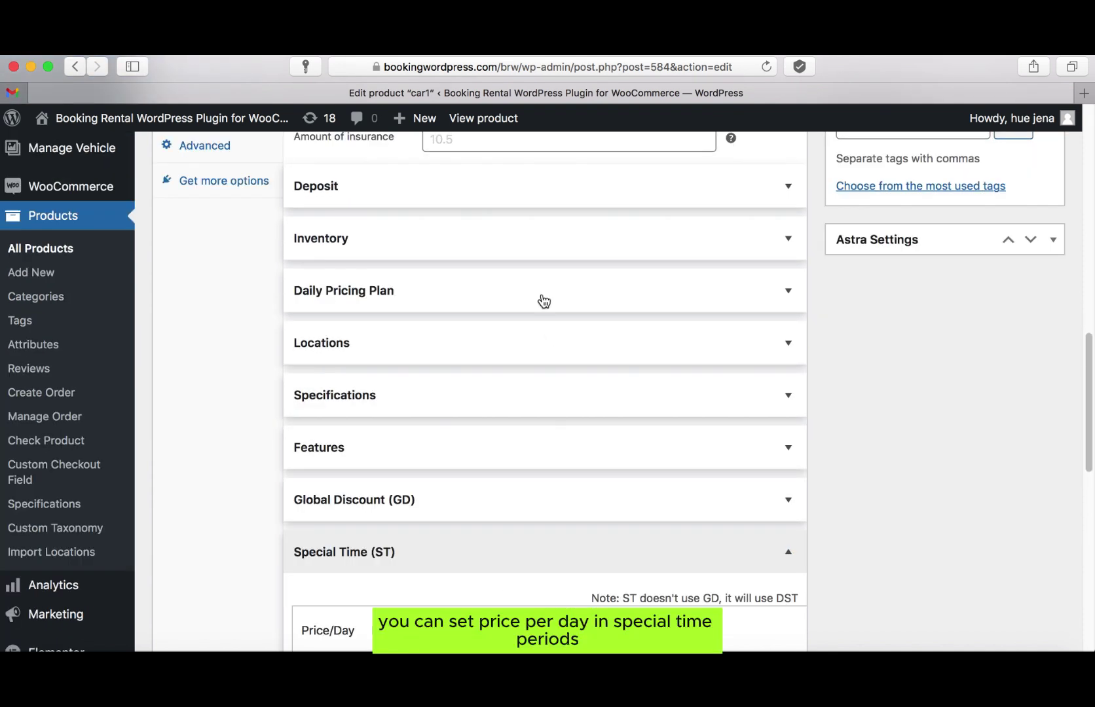
scroll(543, 300, up, 3)
click(638, 194)
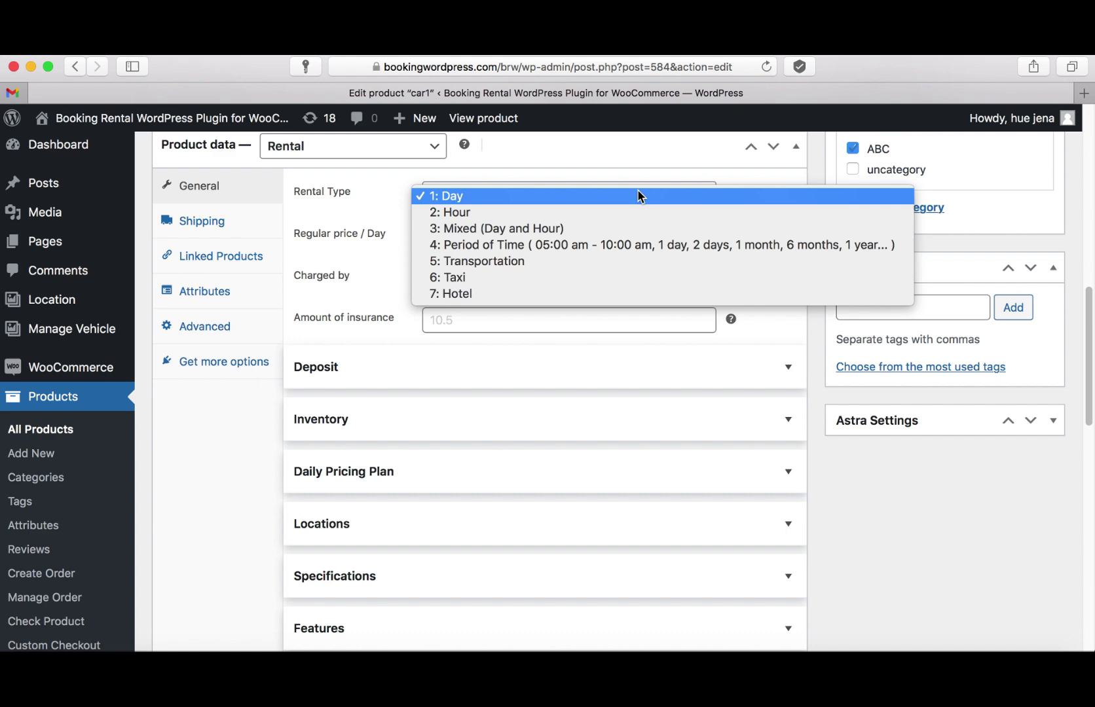
click(543, 213)
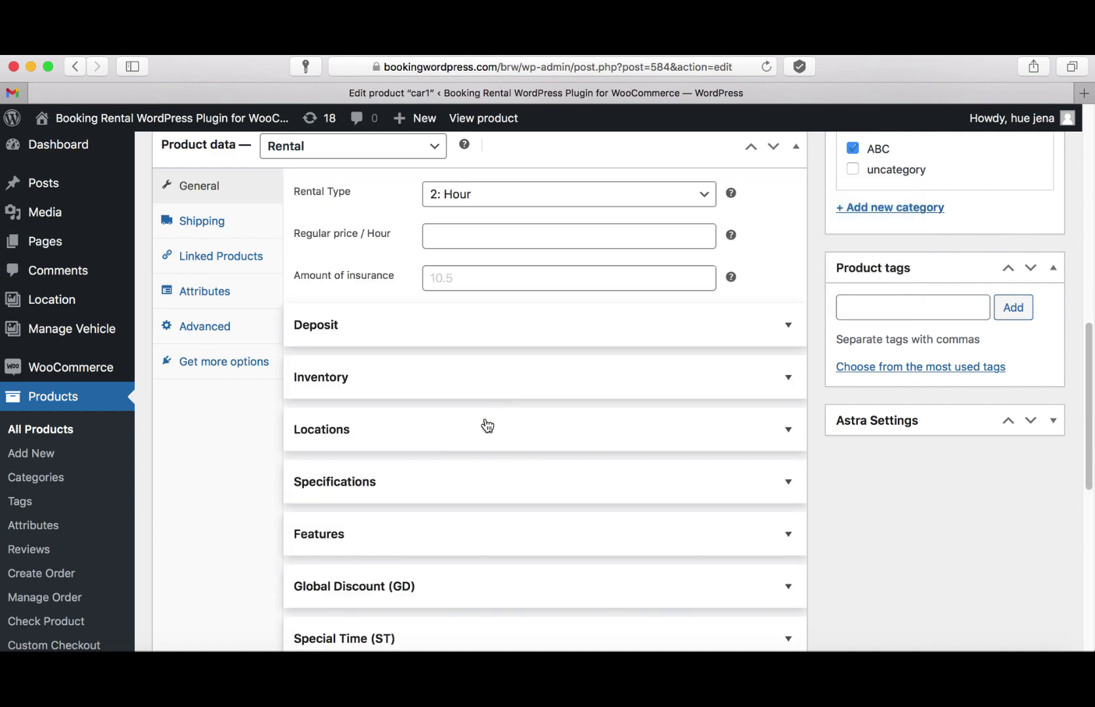
Add a Special Time (ST) row for the hourly rental and activate its empty price-per-hour field
scroll(480, 449, down, 4)
scroll(480, 449, down, 5)
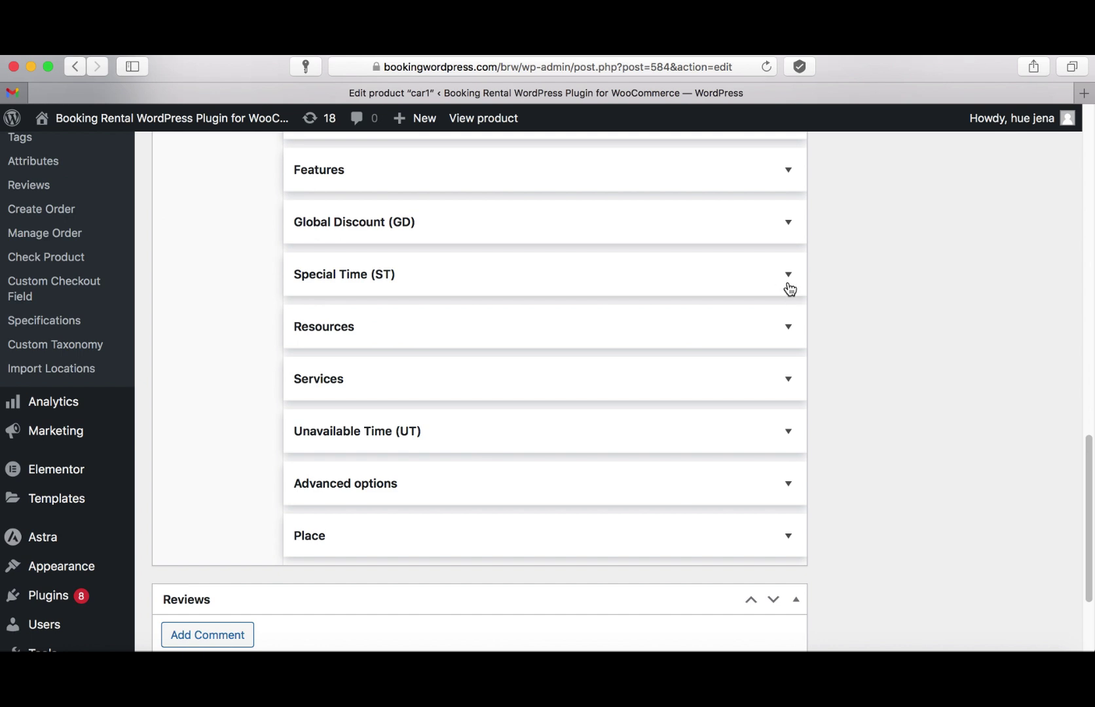
click(787, 287)
click(314, 381)
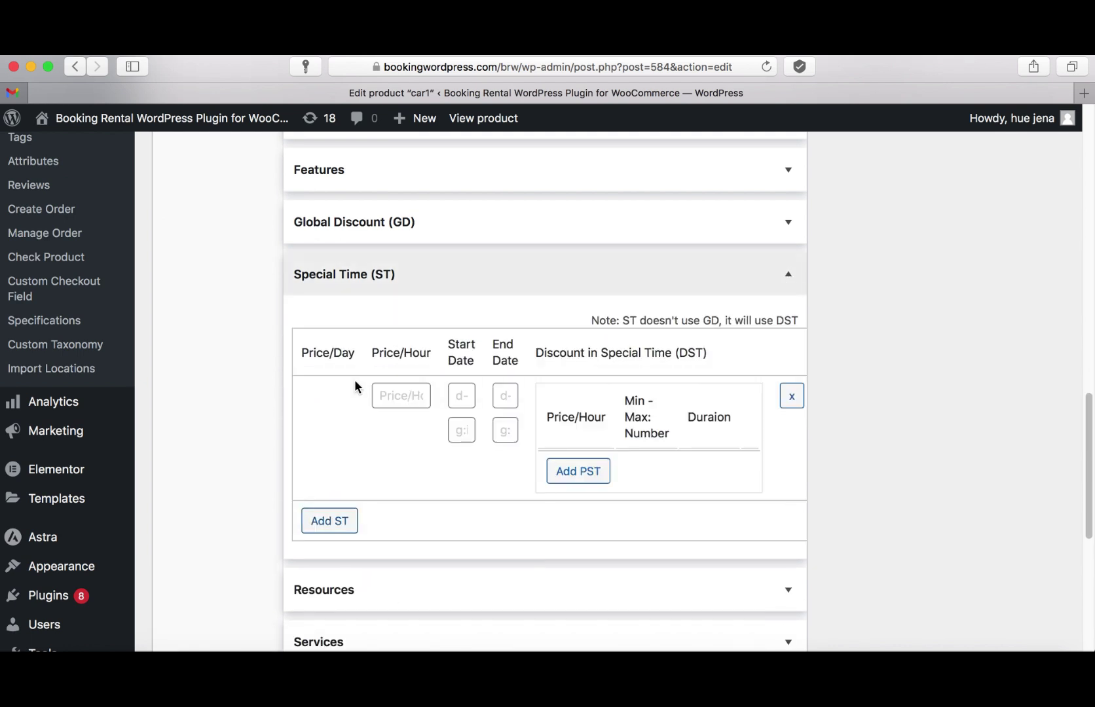
click(386, 395)
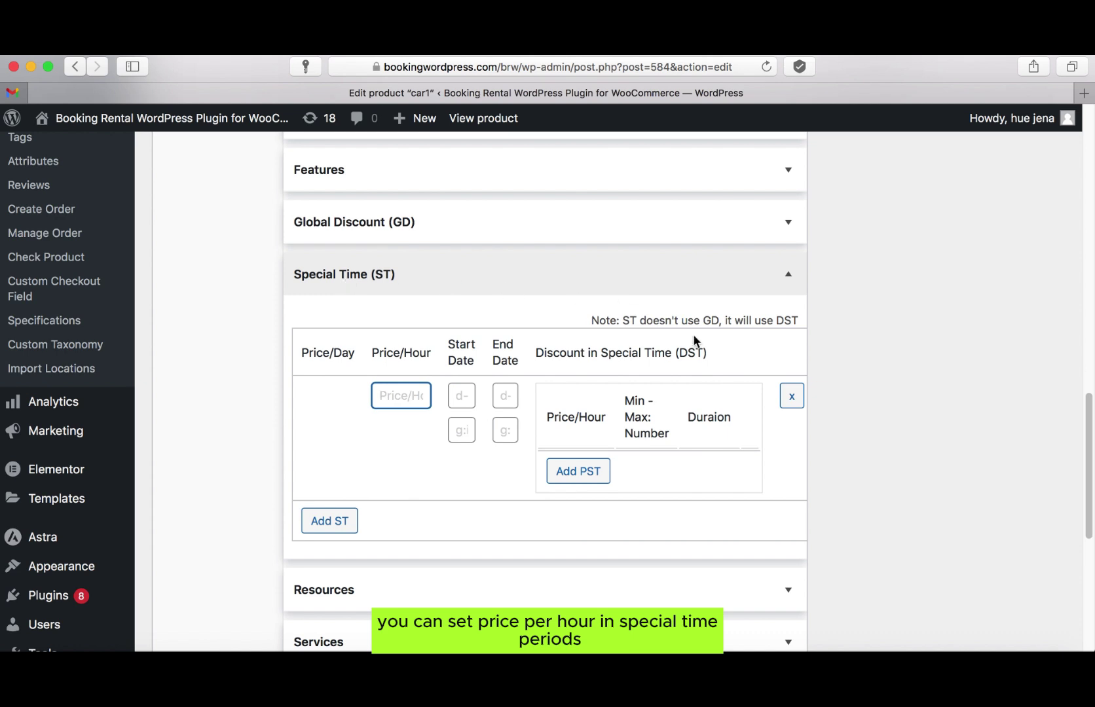
Switch the product's rental type to "3: Mixed (Day and Hour)"
scroll(700, 338, up, 6)
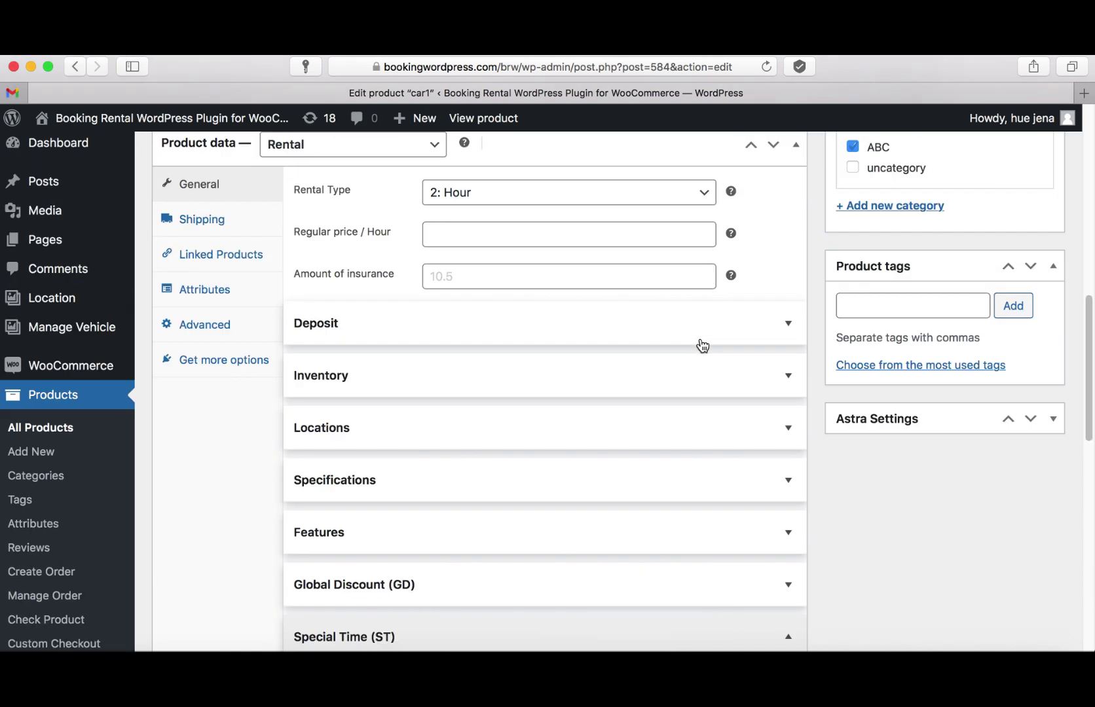
click(665, 189)
click(548, 209)
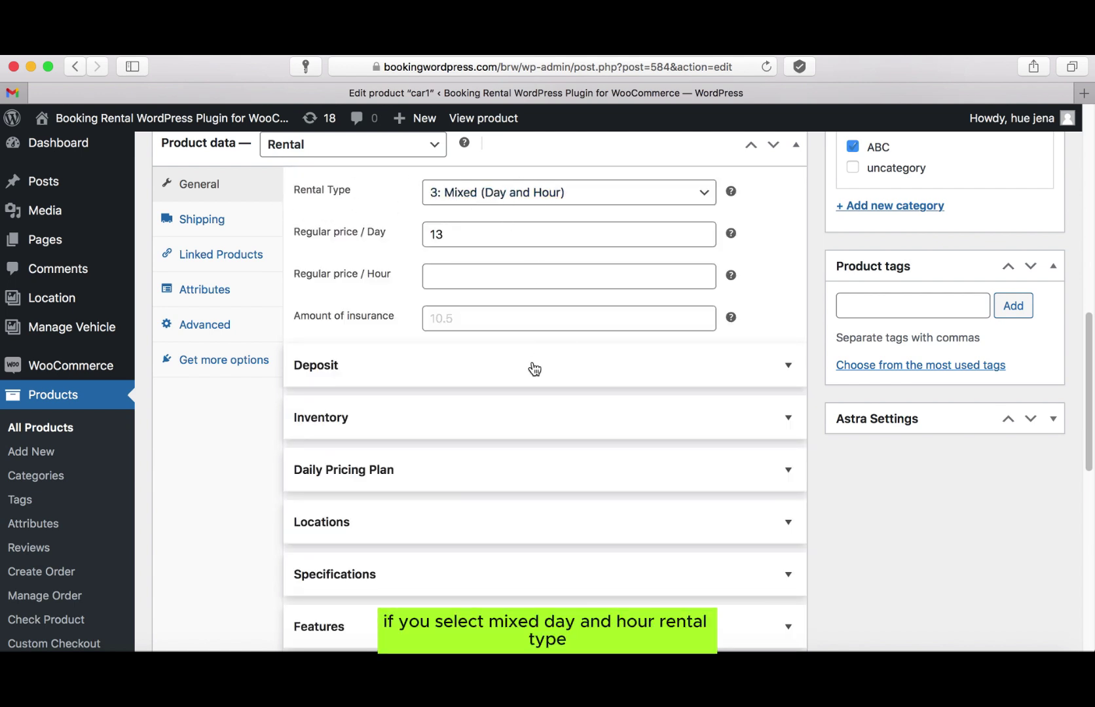
Add a Special Time (ST) row to the mixed day-and-hour rental
scroll(534, 368, down, 2)
scroll(534, 369, down, 4)
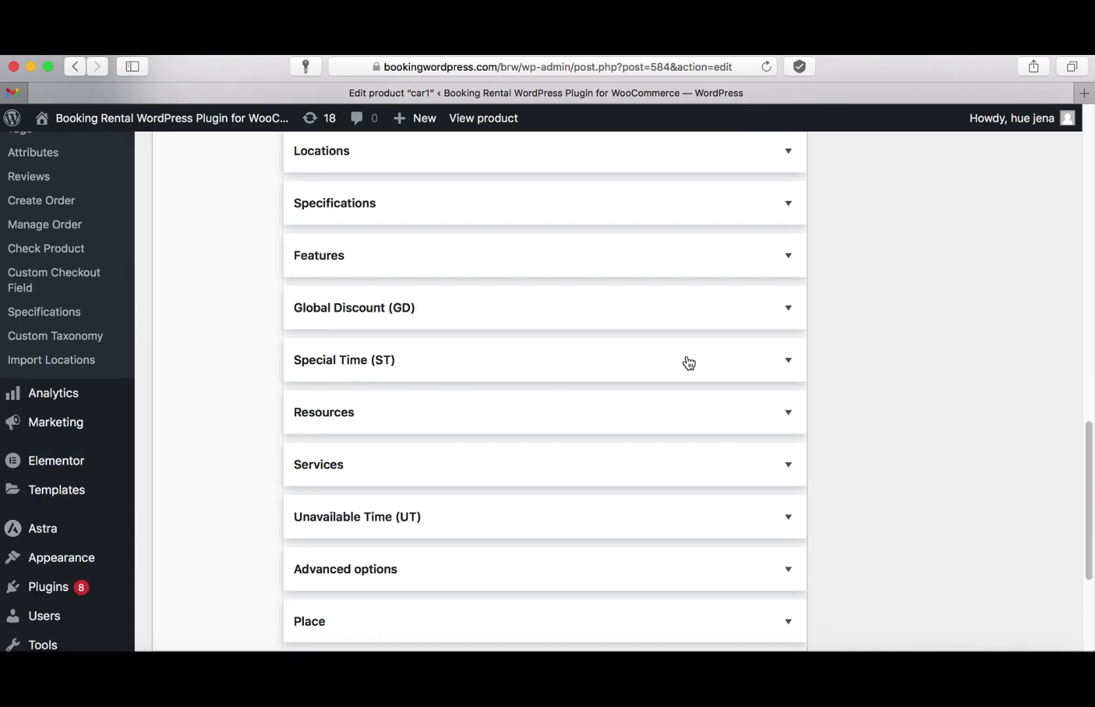
click(791, 372)
scroll(346, 385, down, 2)
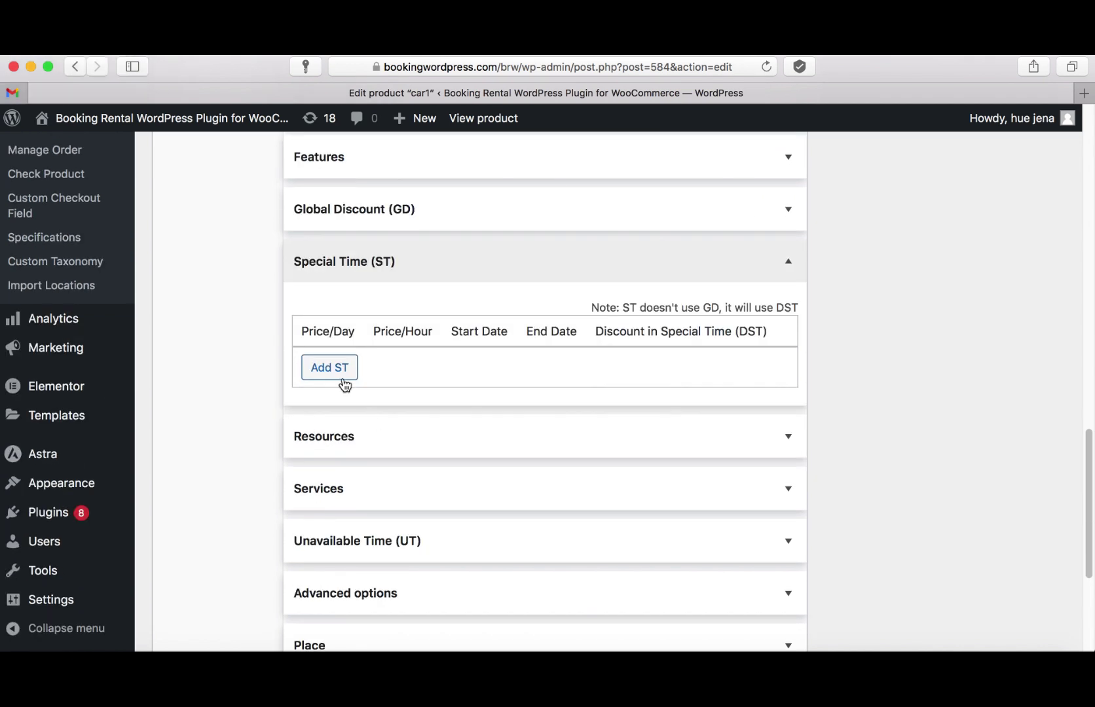
click(319, 370)
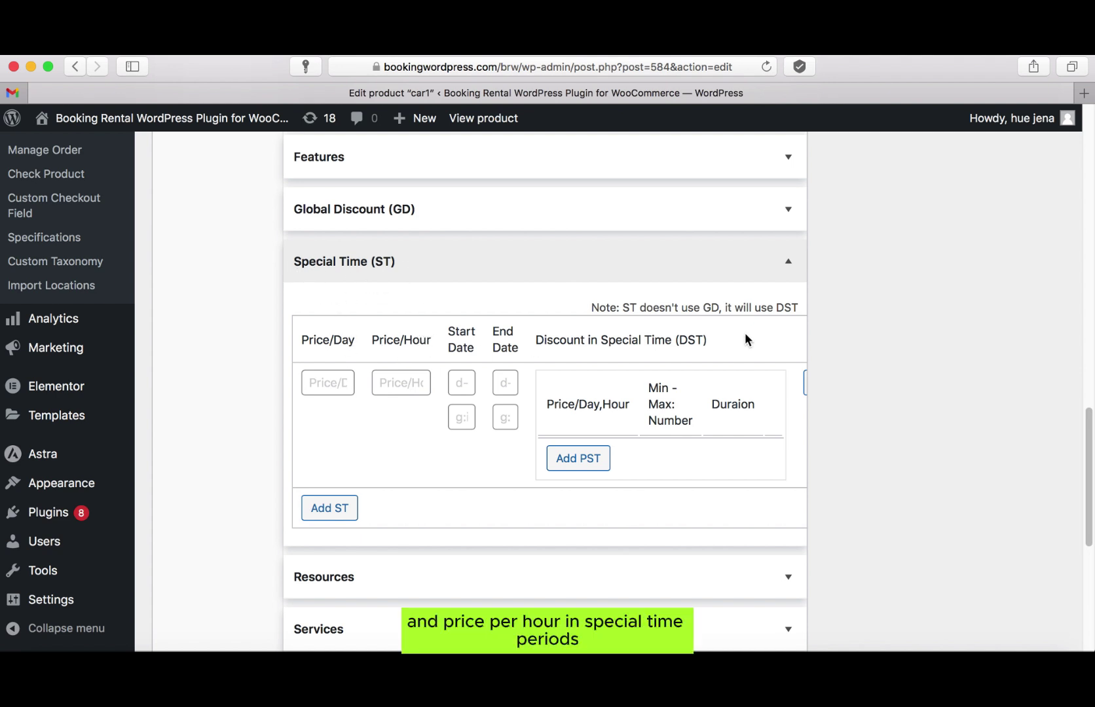
Switch the product's rental type to "6: Taxi"
scroll(746, 331, up, 10)
scroll(747, 331, up, 3)
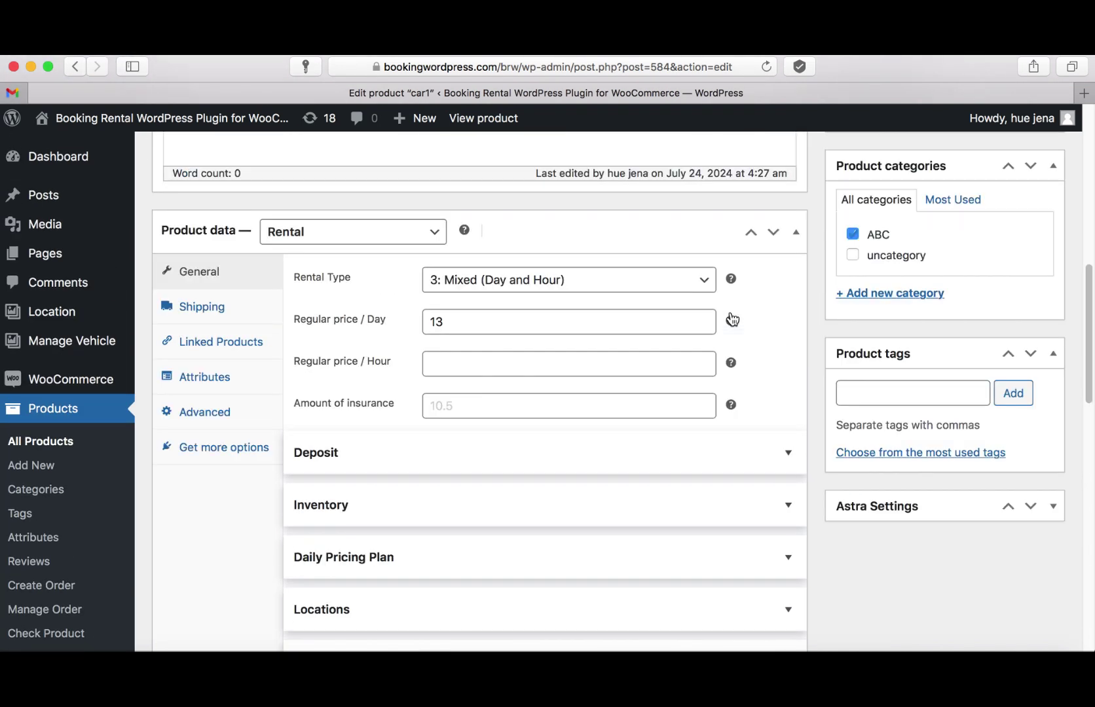
click(660, 280)
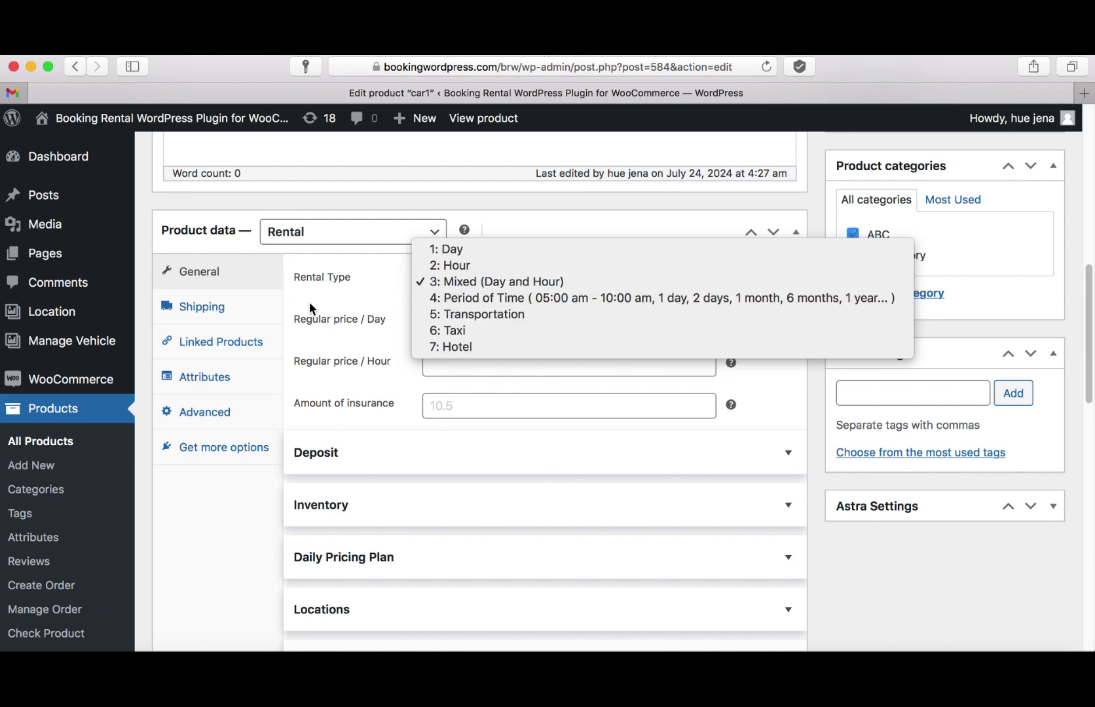
click(470, 330)
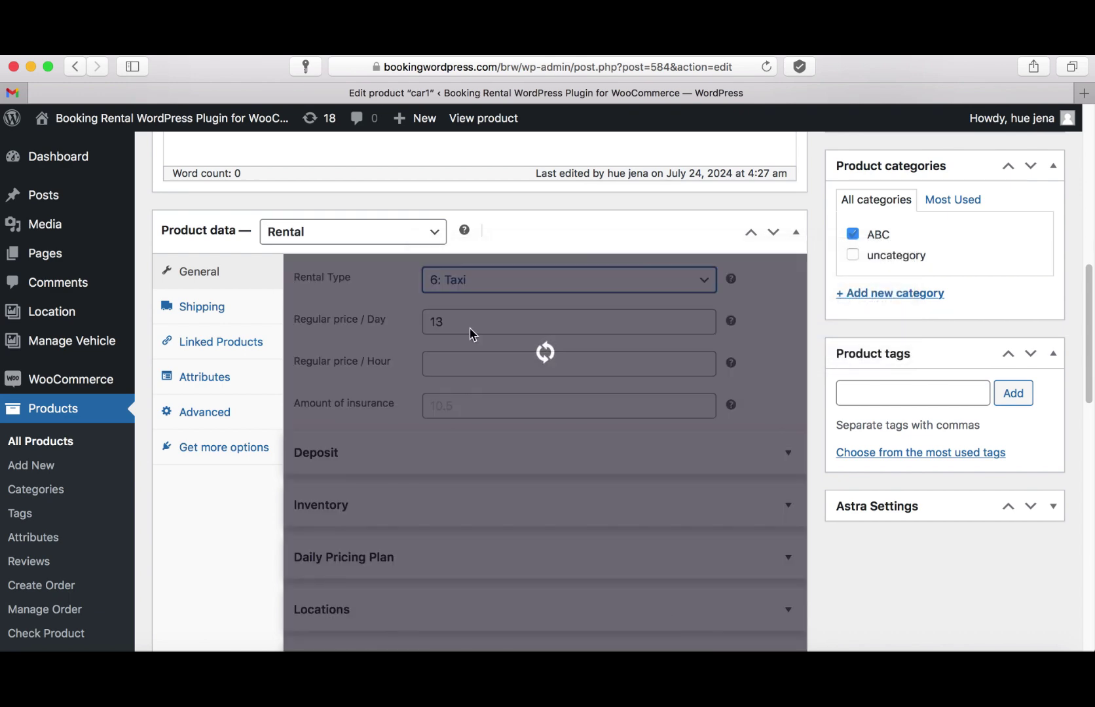
Add a Special Time row to the taxi rental and activate its empty price-per-kilometre field
scroll(537, 386, down, 5)
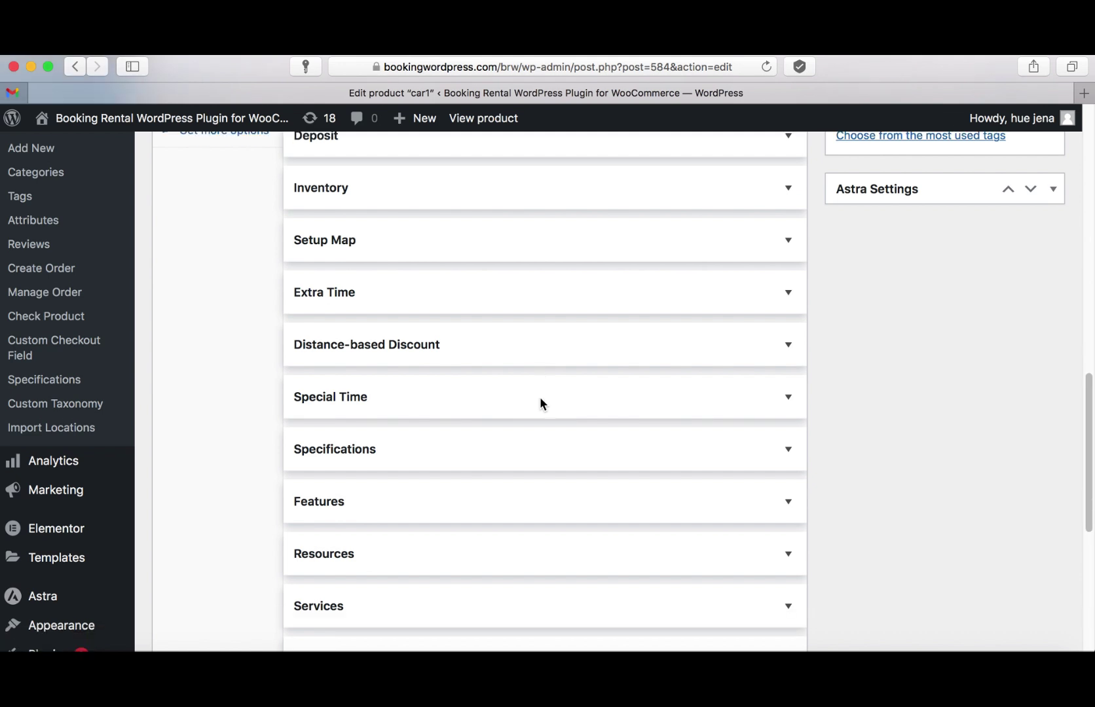
click(788, 401)
scroll(764, 421, down, 2)
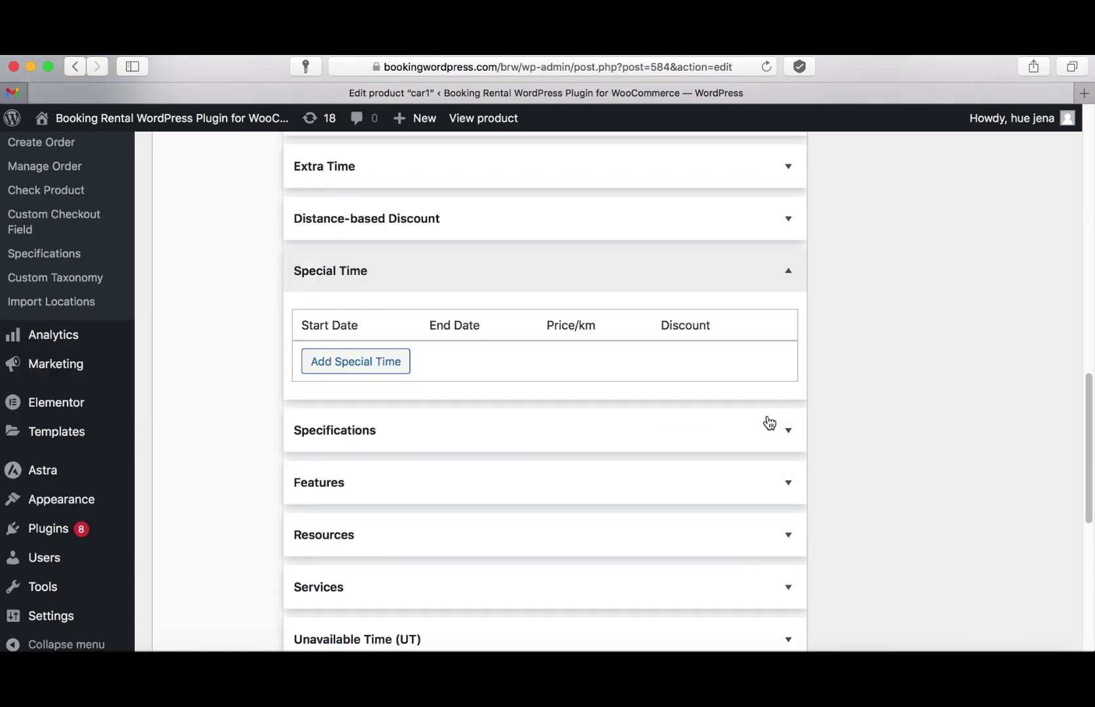
click(365, 361)
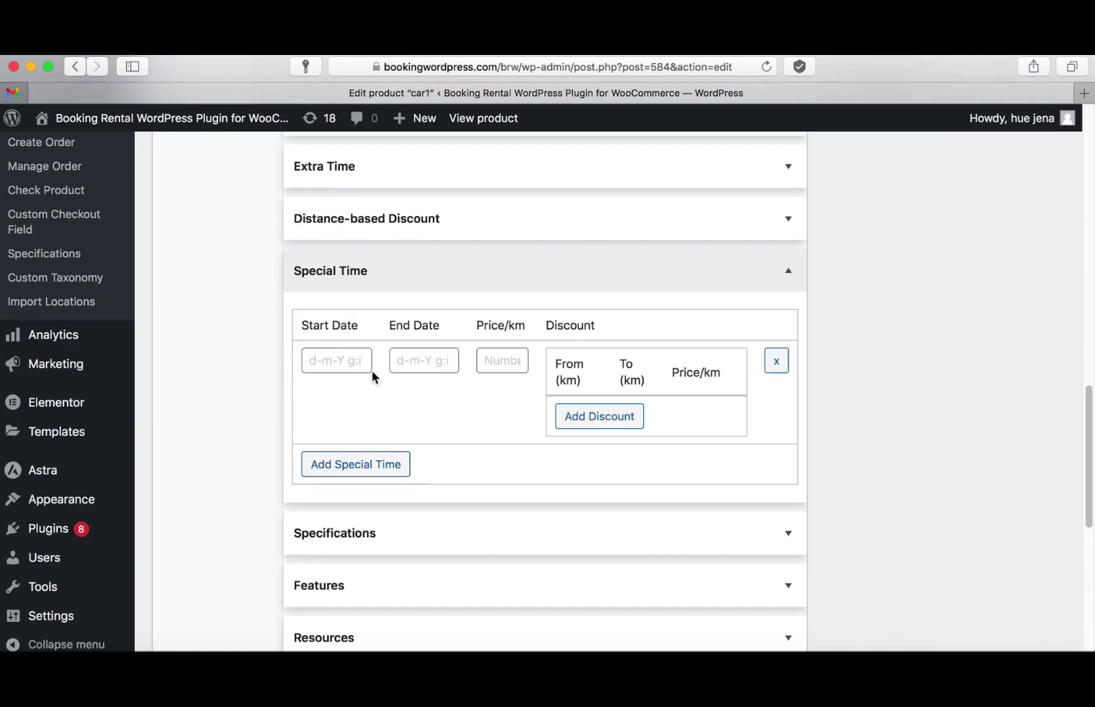
click(492, 363)
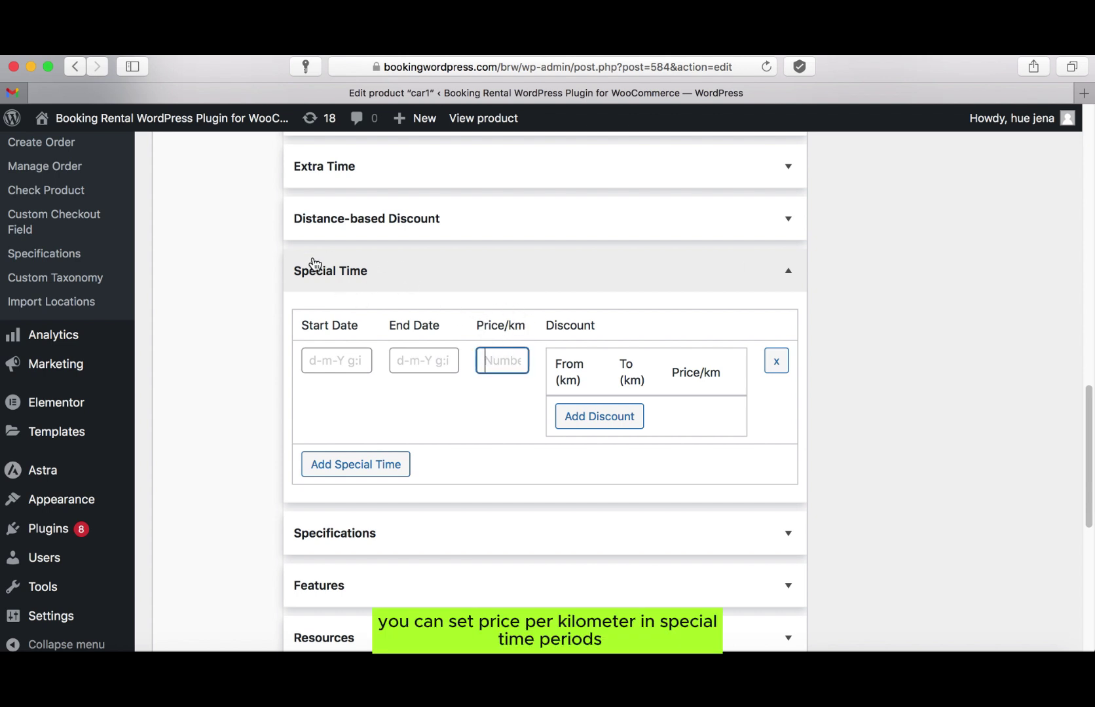
Switch the product's rental type to "7: Hotel"
scroll(617, 309, up, 5)
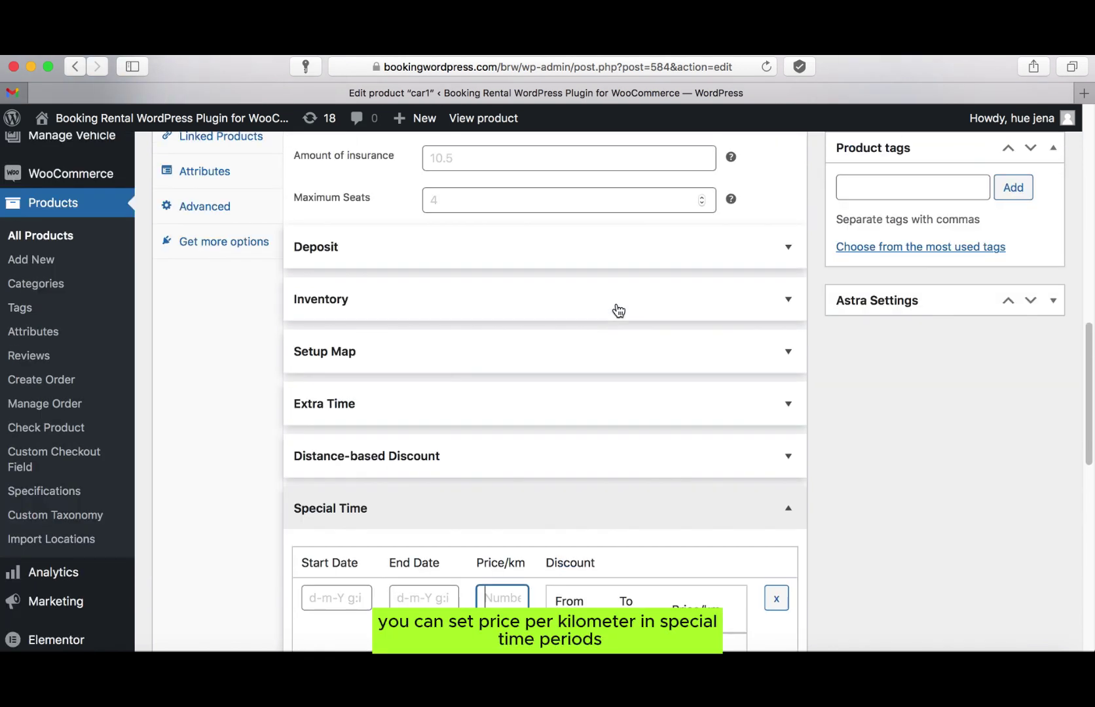
scroll(681, 339, up, 3)
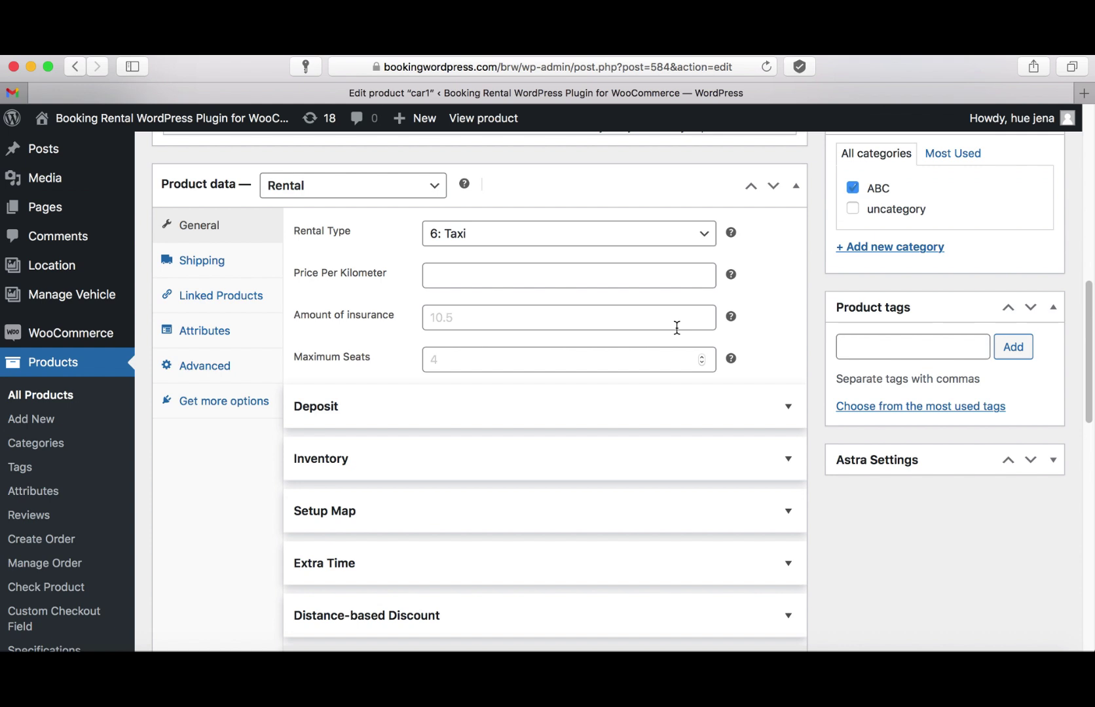
click(562, 239)
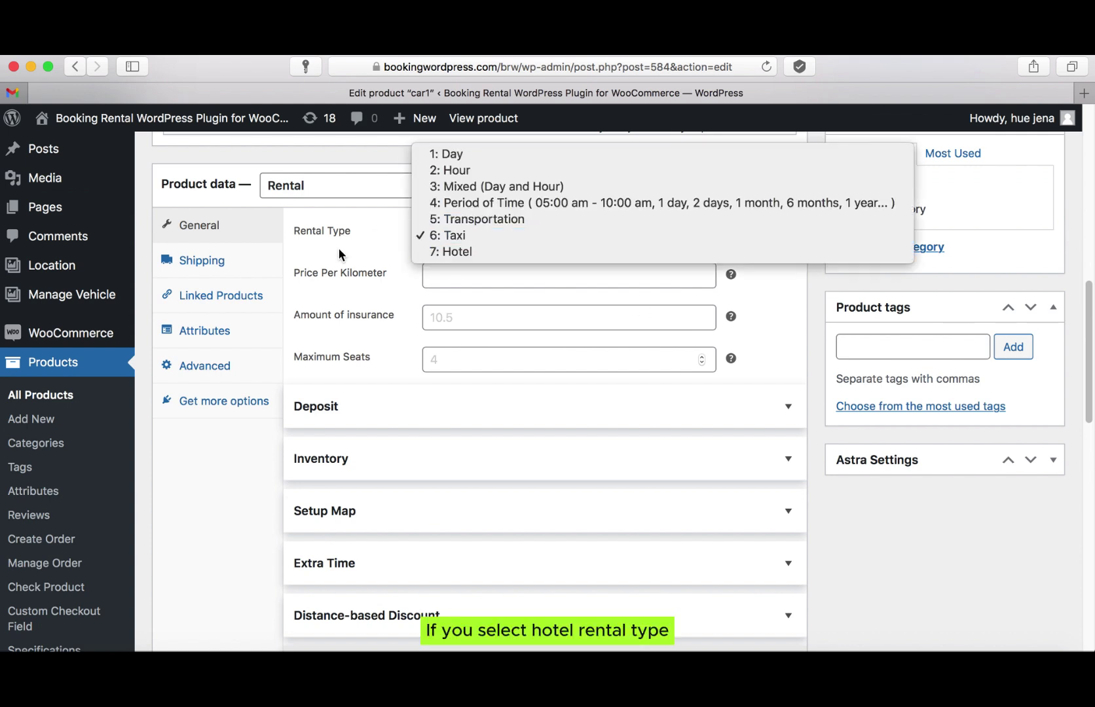
click(450, 251)
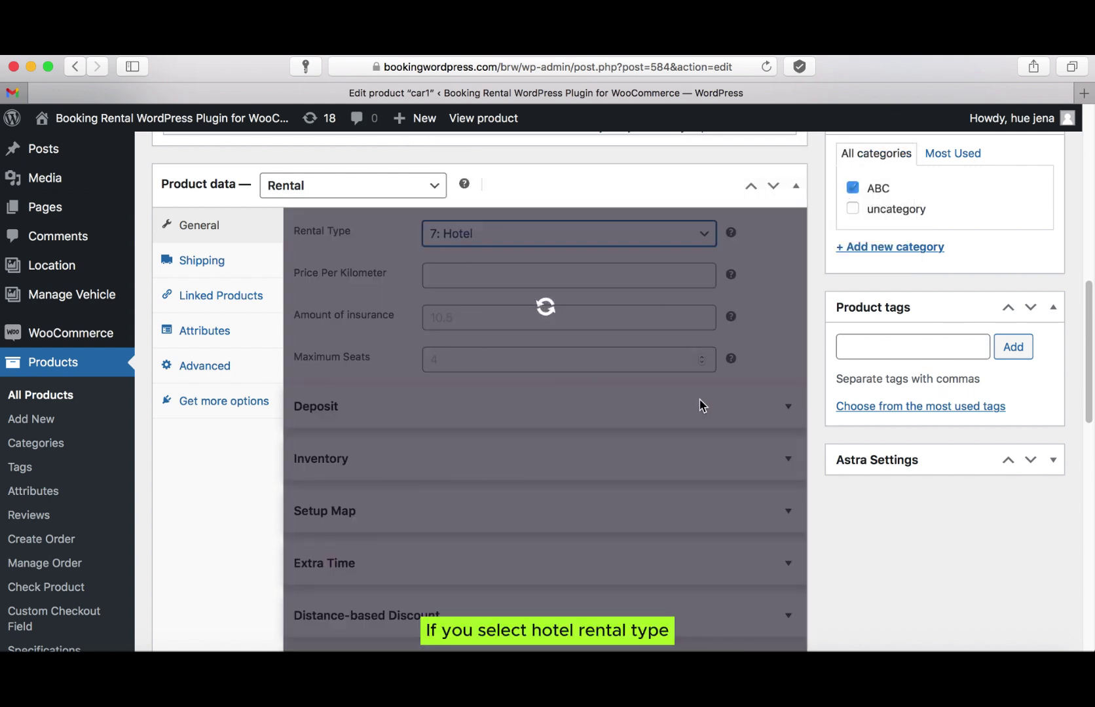
Add a Special Time (ST) row to the hotel rental
scroll(700, 406, down, 5)
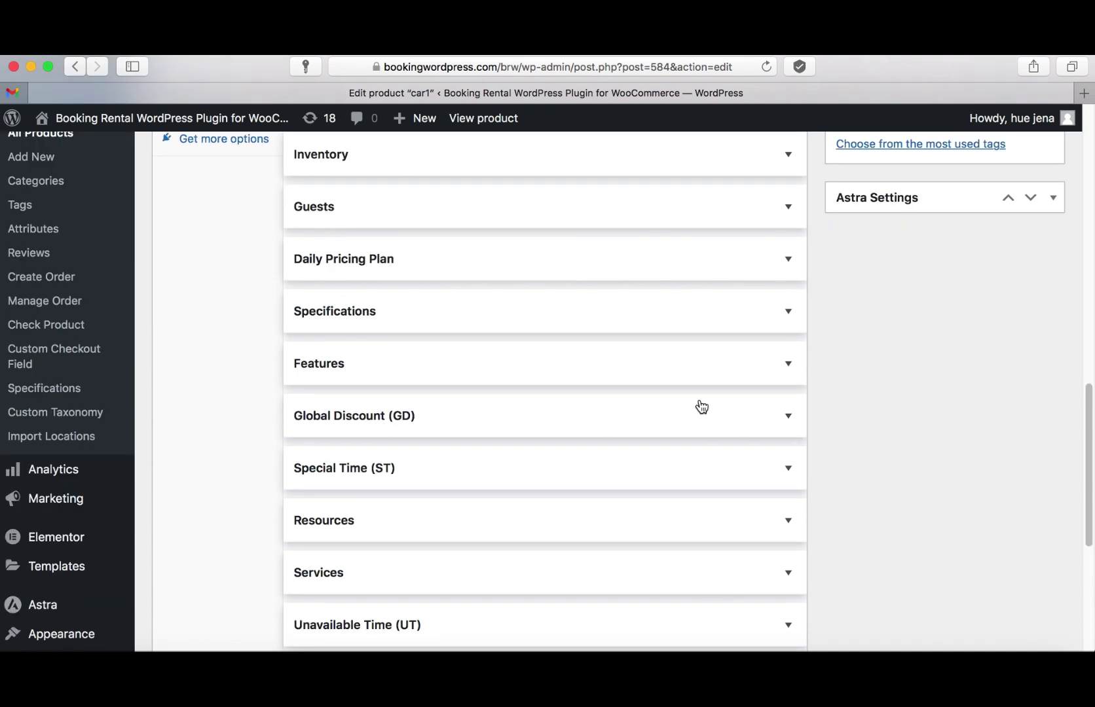
scroll(733, 400, down, 1)
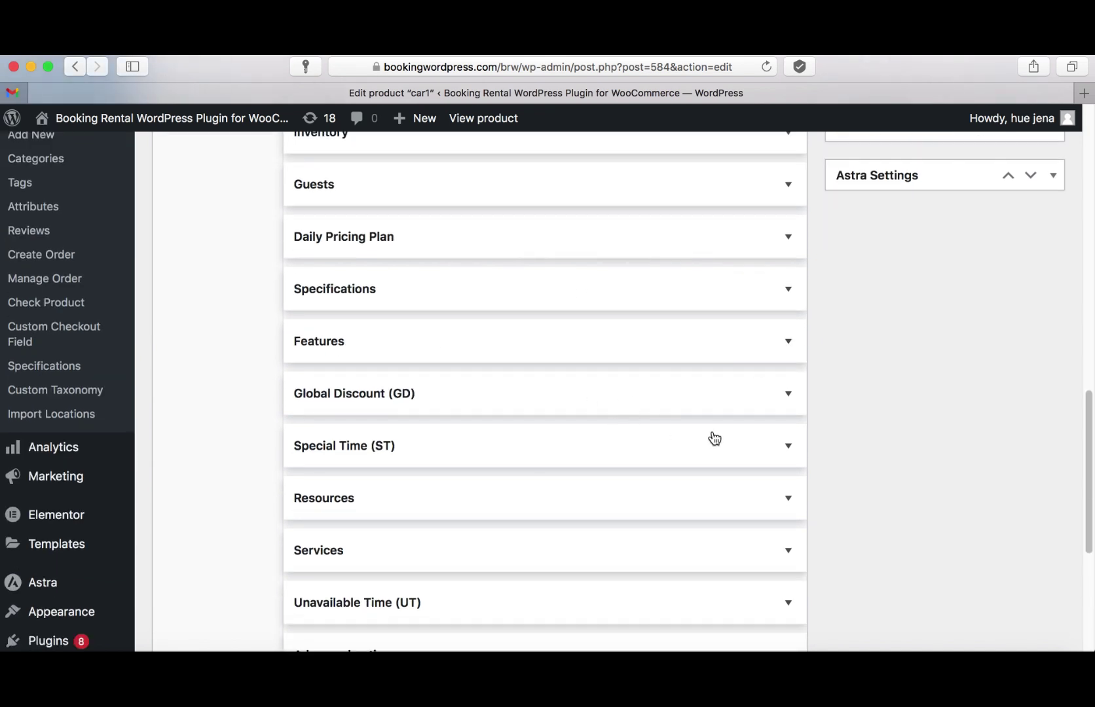
click(783, 449)
scroll(781, 453, down, 2)
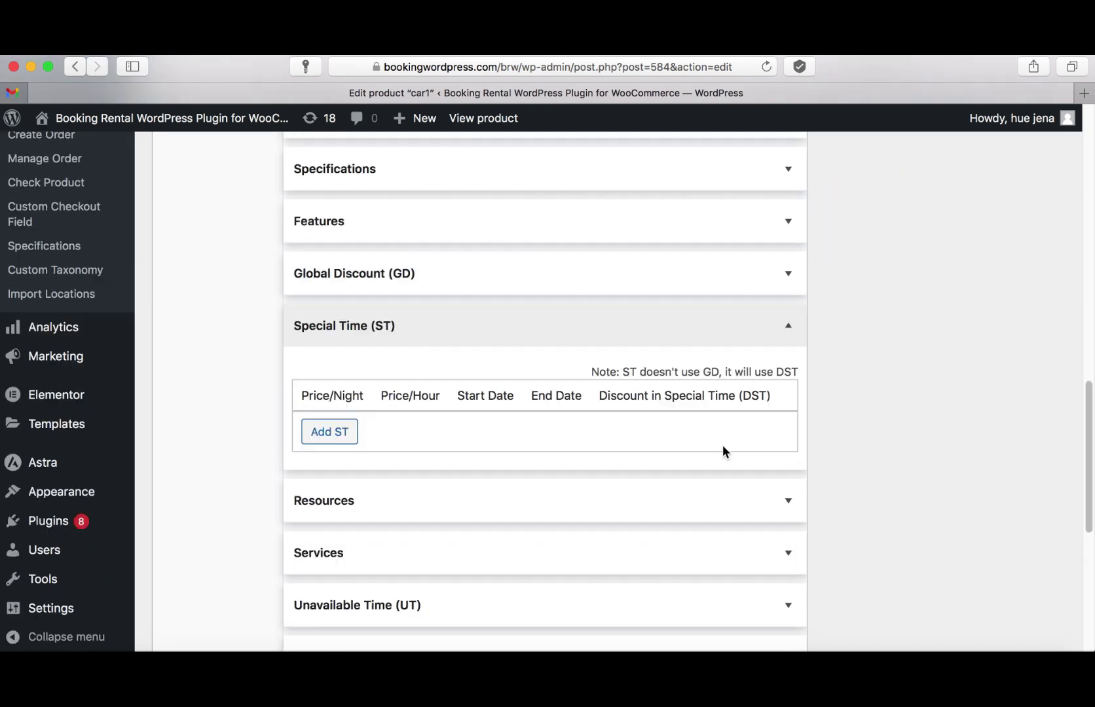
click(331, 435)
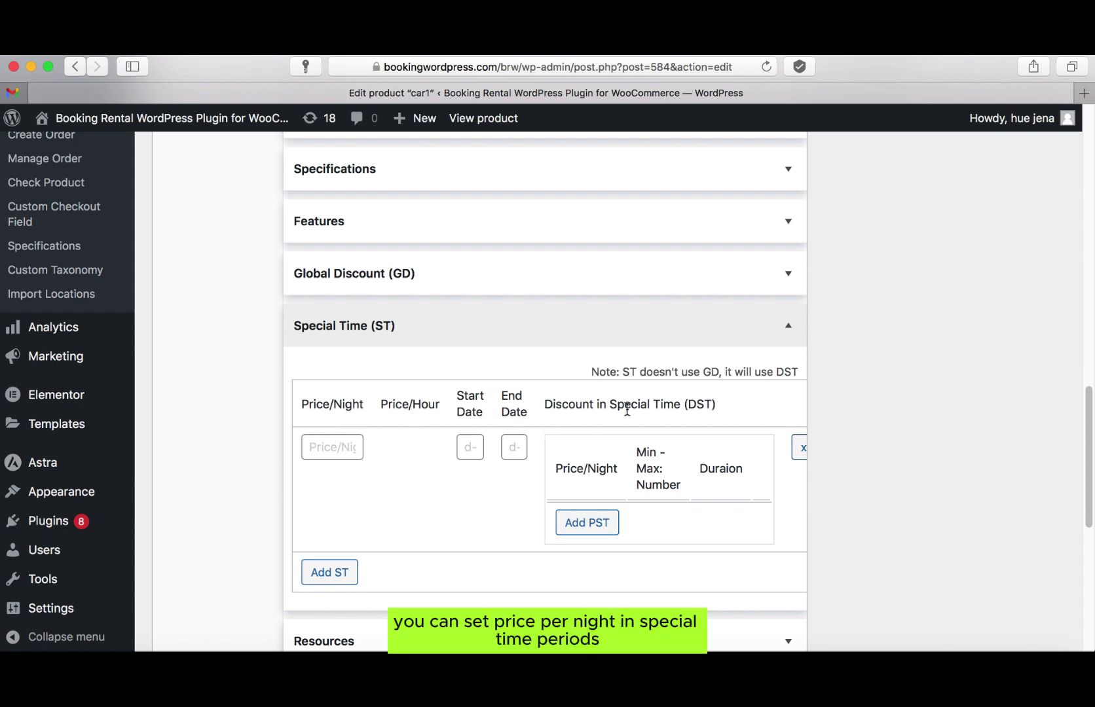
Set the price per night in the hotel rental's Special Time row to 10
scroll(628, 347, up, 5)
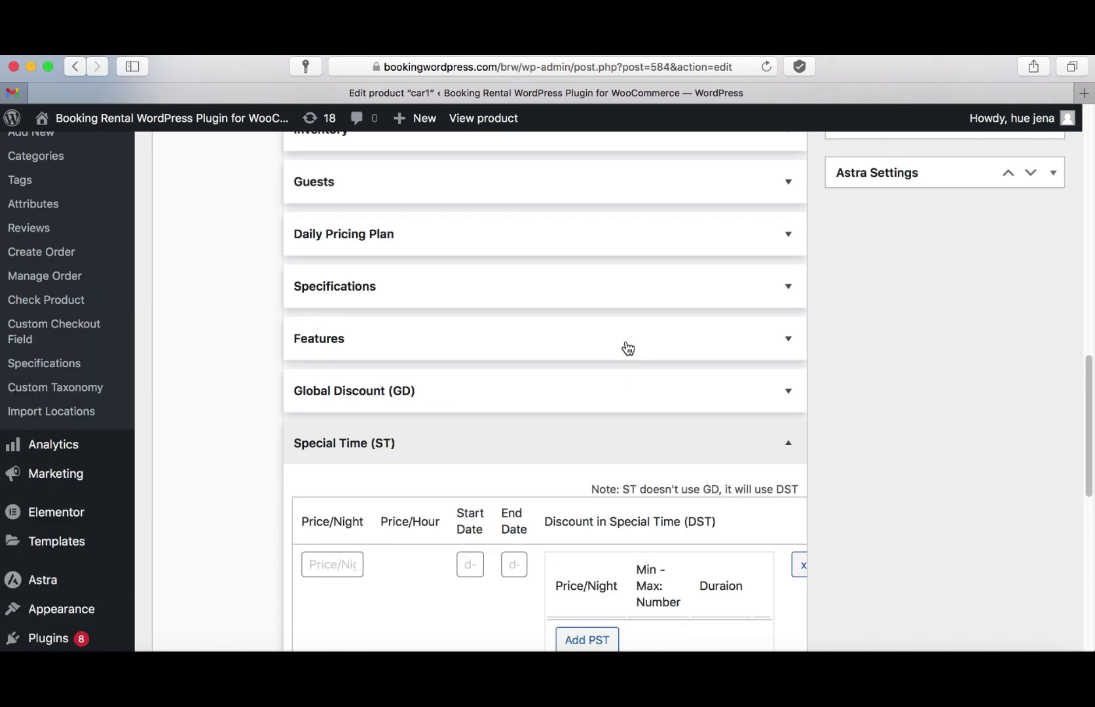
scroll(628, 347, up, 5)
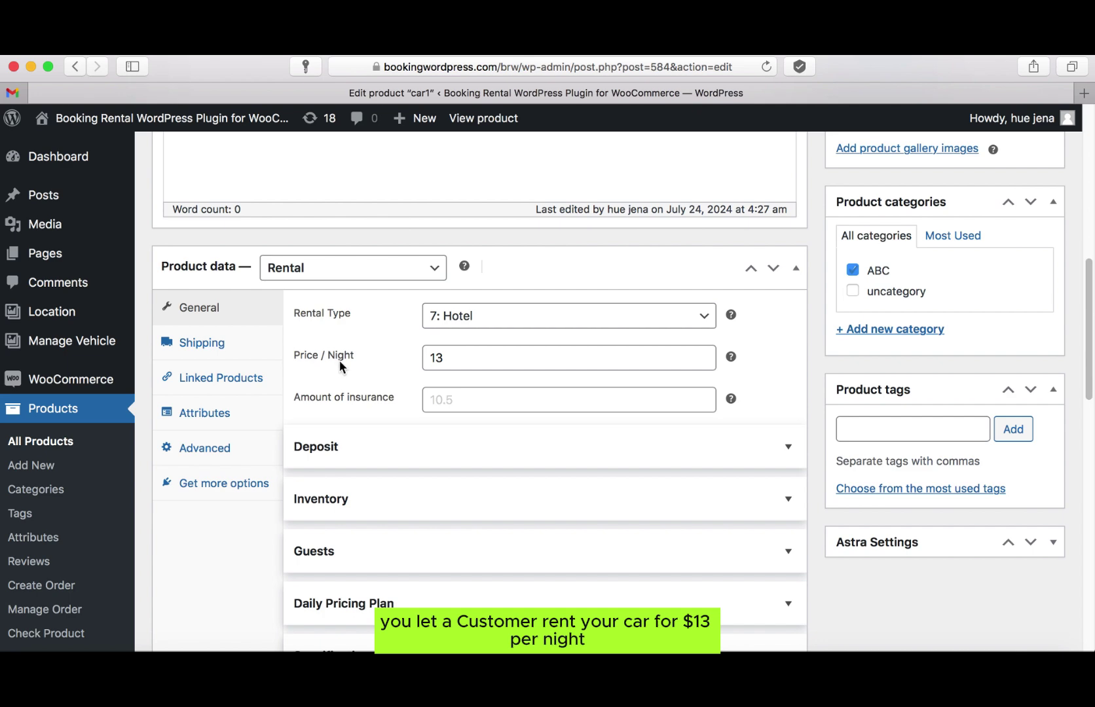
scroll(590, 442, down, 5)
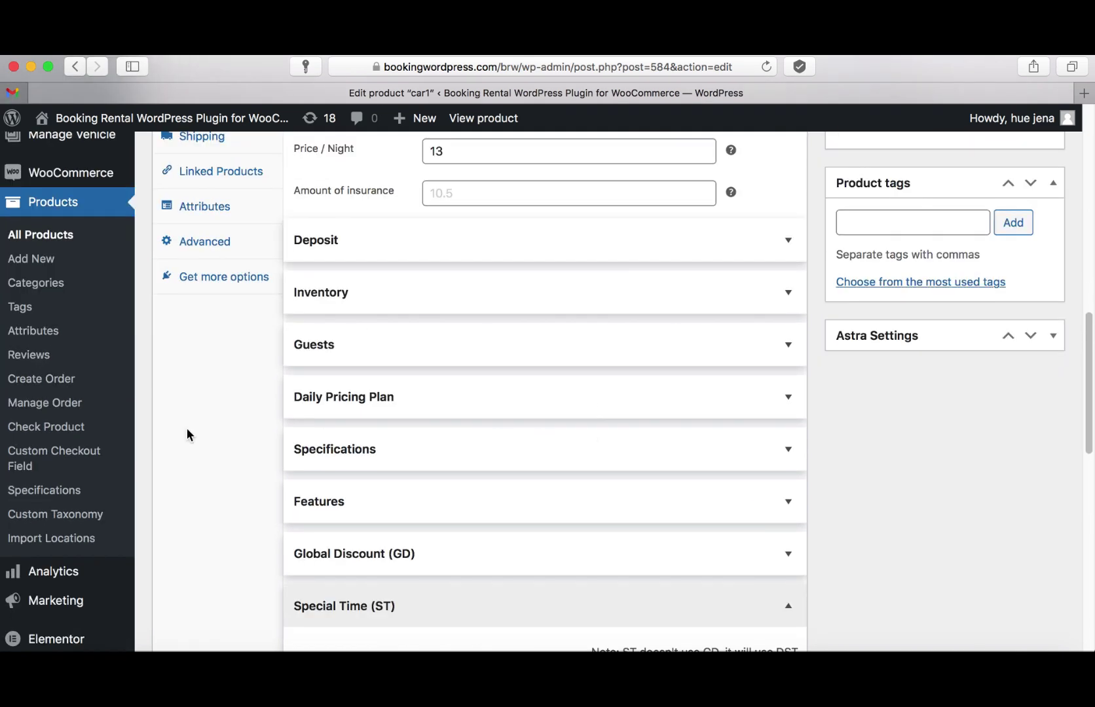
scroll(465, 458, down, 5)
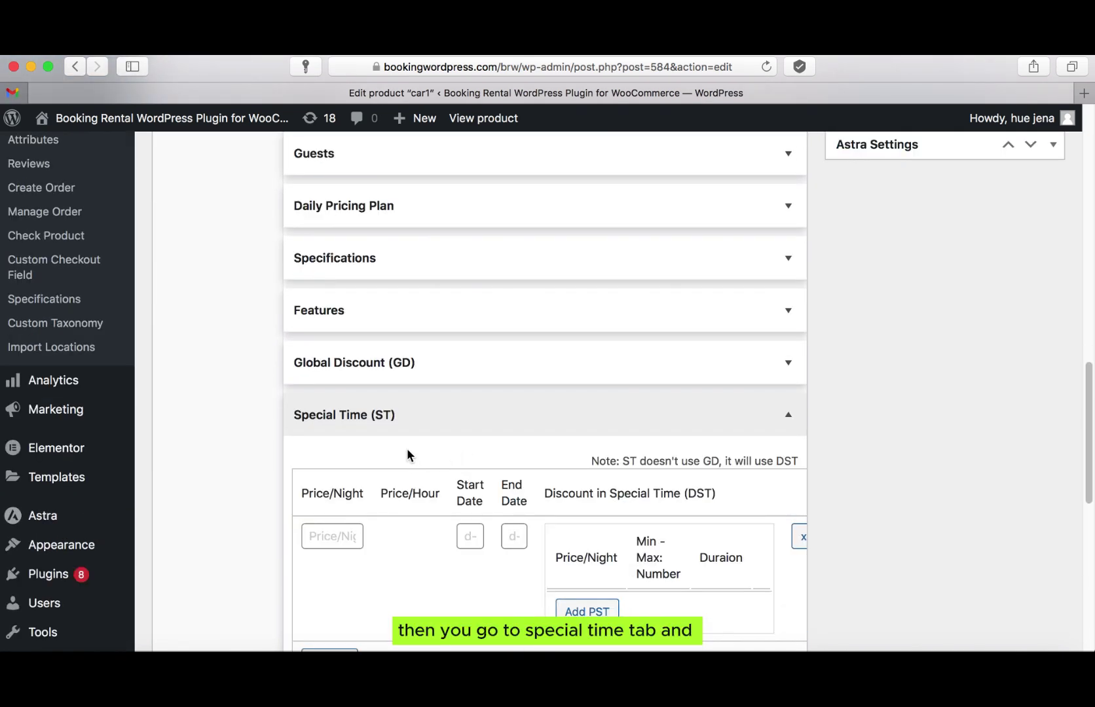
scroll(406, 455, down, 1)
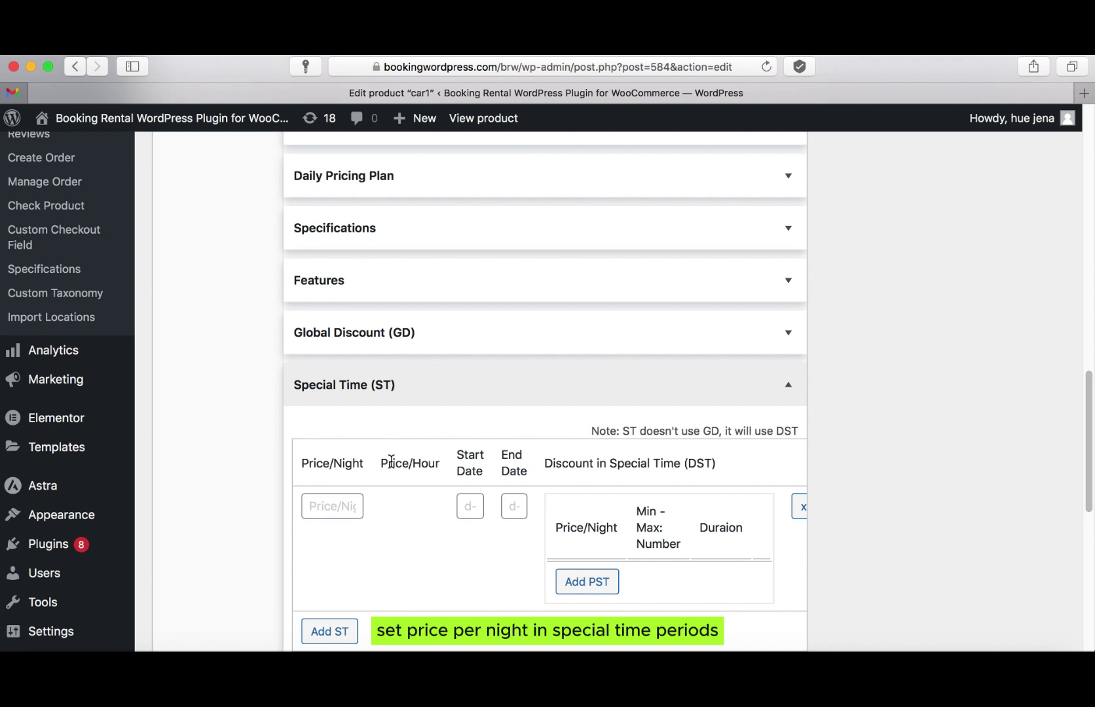
click(329, 508)
scroll(334, 507, down, 1)
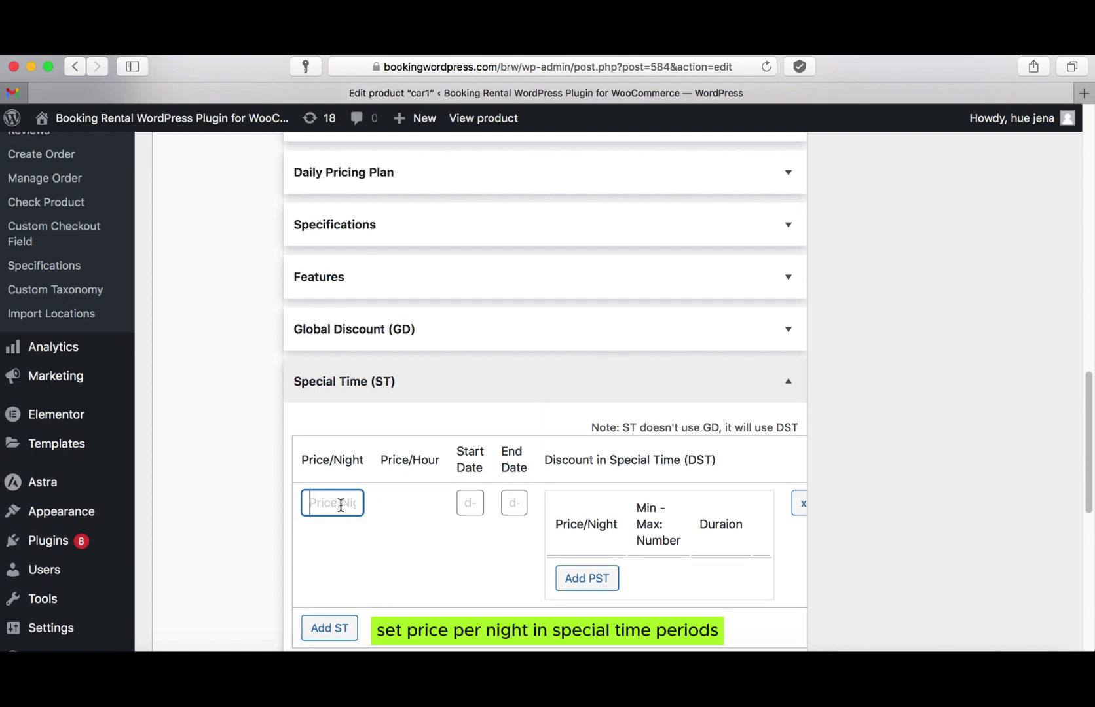
text(10)
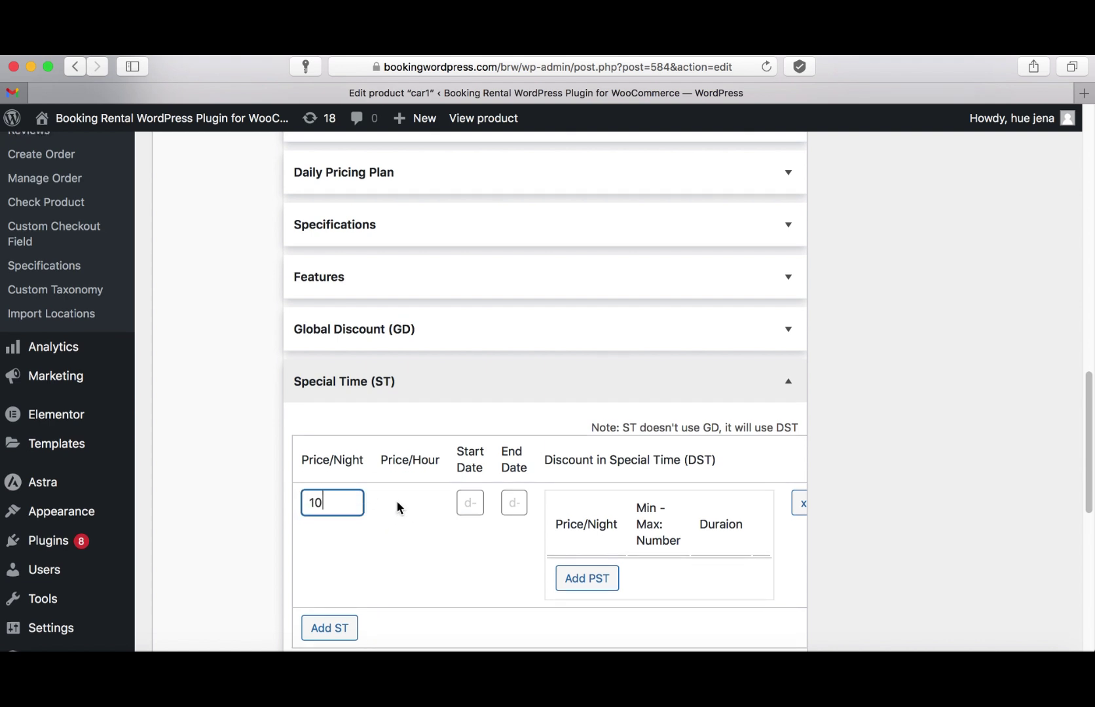
Set the Special Time row's start date to 01-08-2024 and its end date to 30-09-2024
click(461, 501)
click(647, 531)
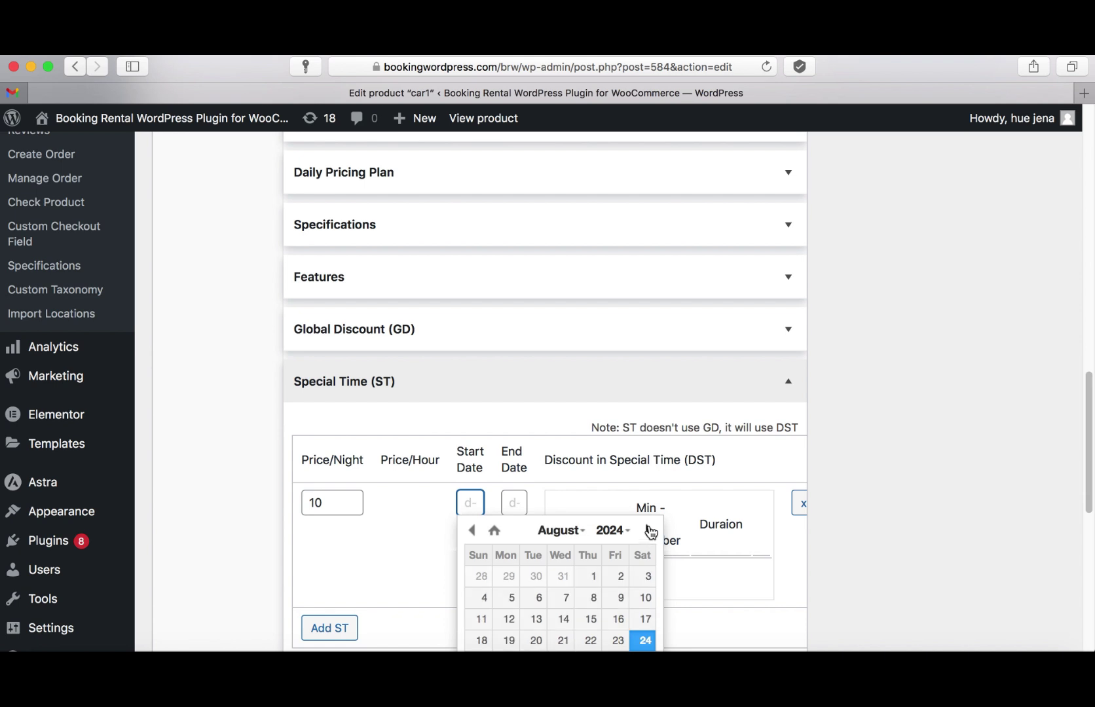
scroll(645, 530, down, 2)
click(588, 490)
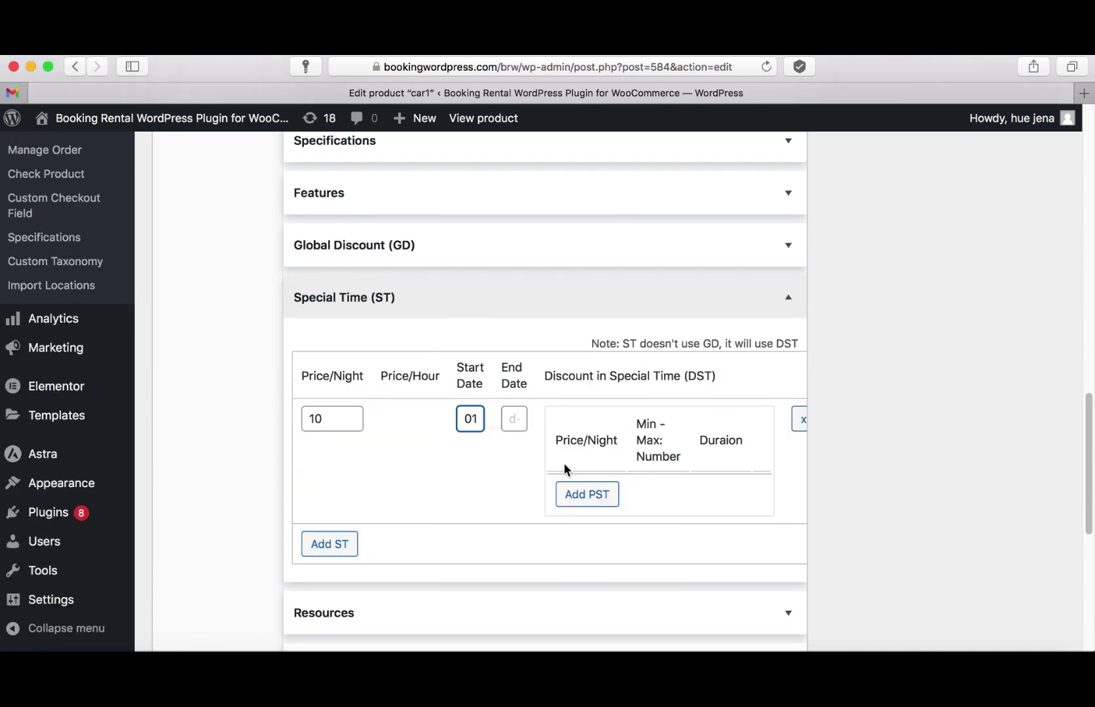
click(517, 418)
click(693, 446)
click(693, 446)
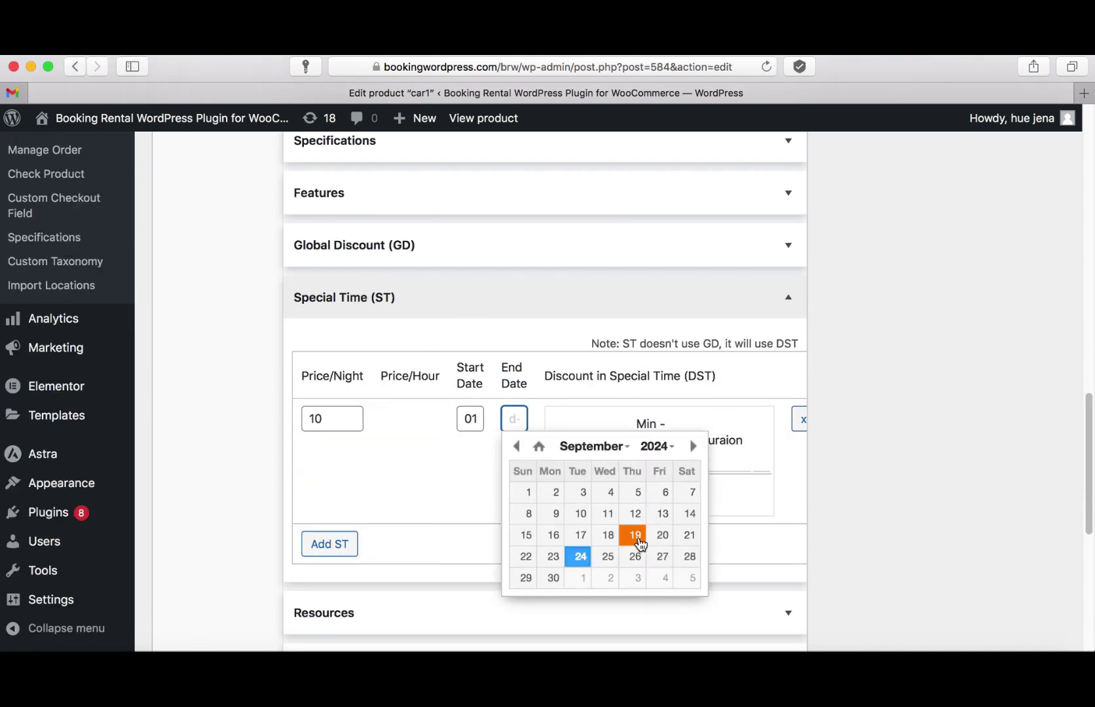
click(553, 577)
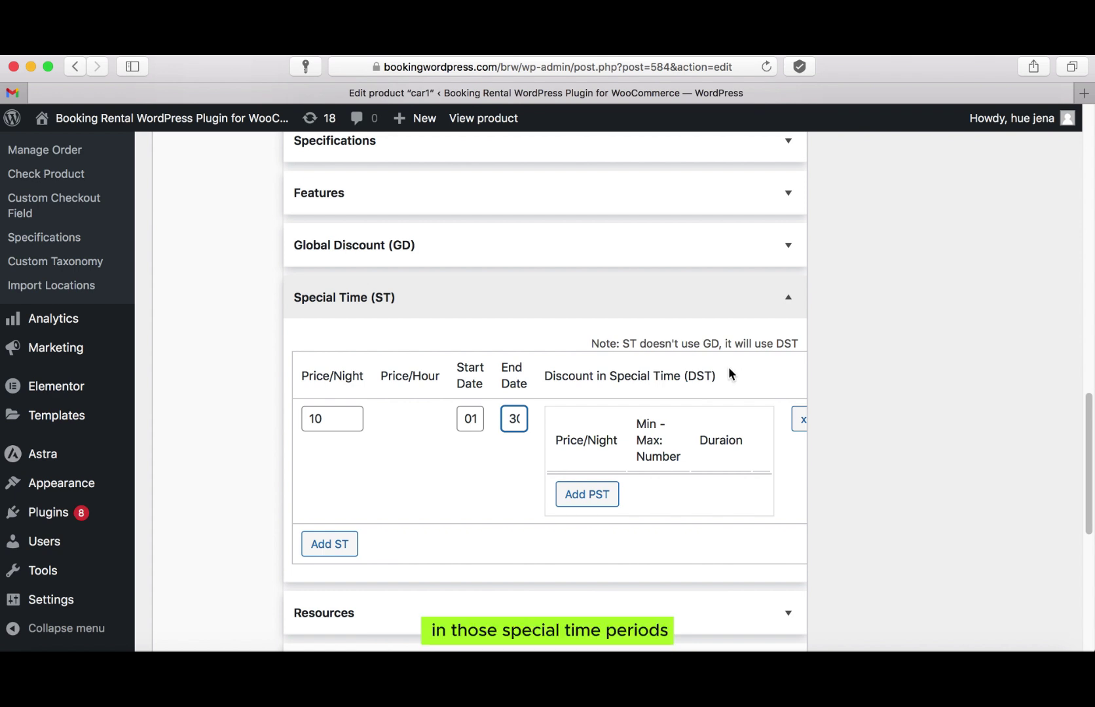
Add a Discount in Special Time (DST) entry priced at 9 per night for 3 to 5 nights
click(594, 496)
click(597, 496)
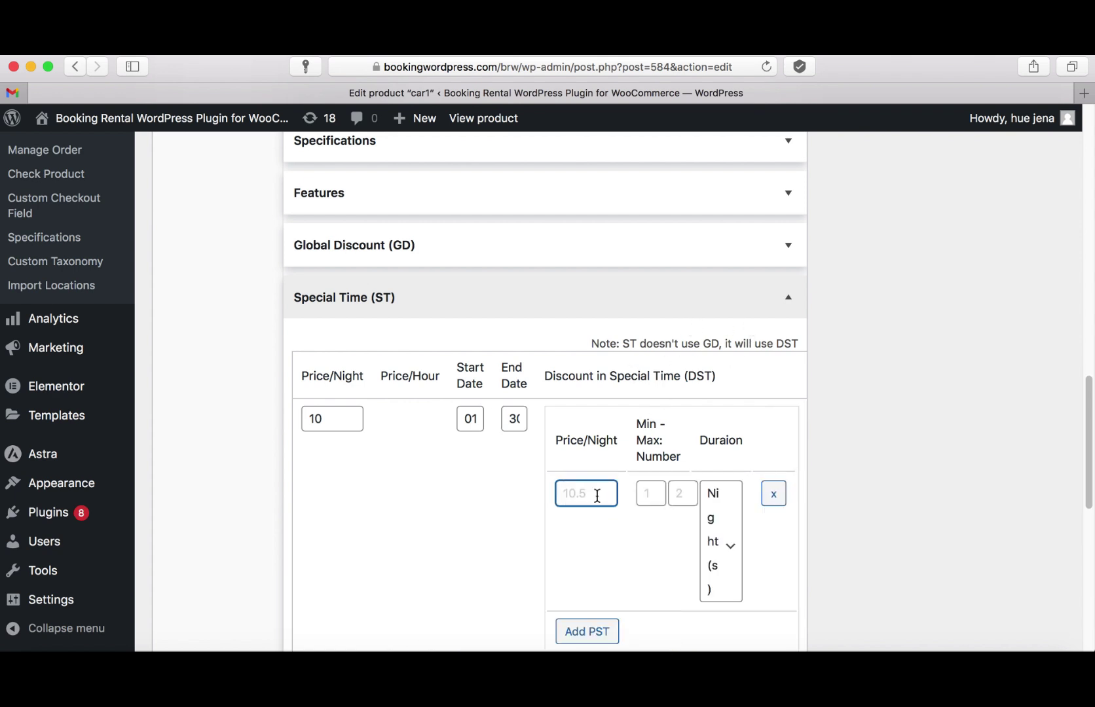
text(3)
key(BackSpace)
text(9)
click(645, 493)
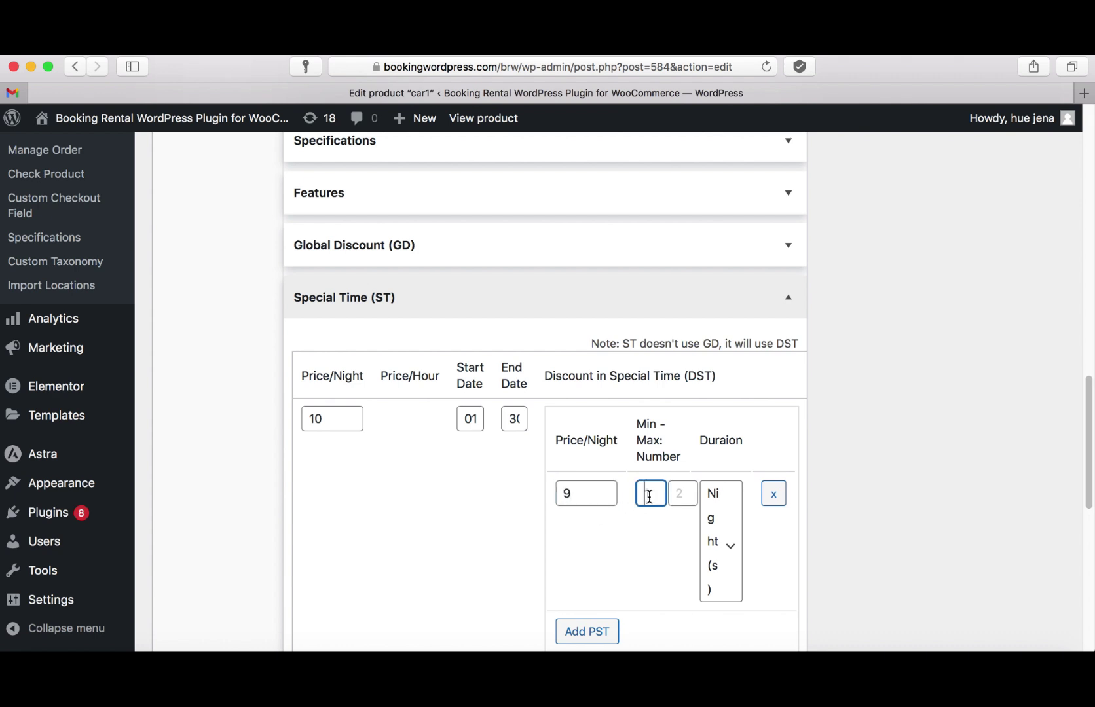
text(3)
click(679, 495)
text(5)
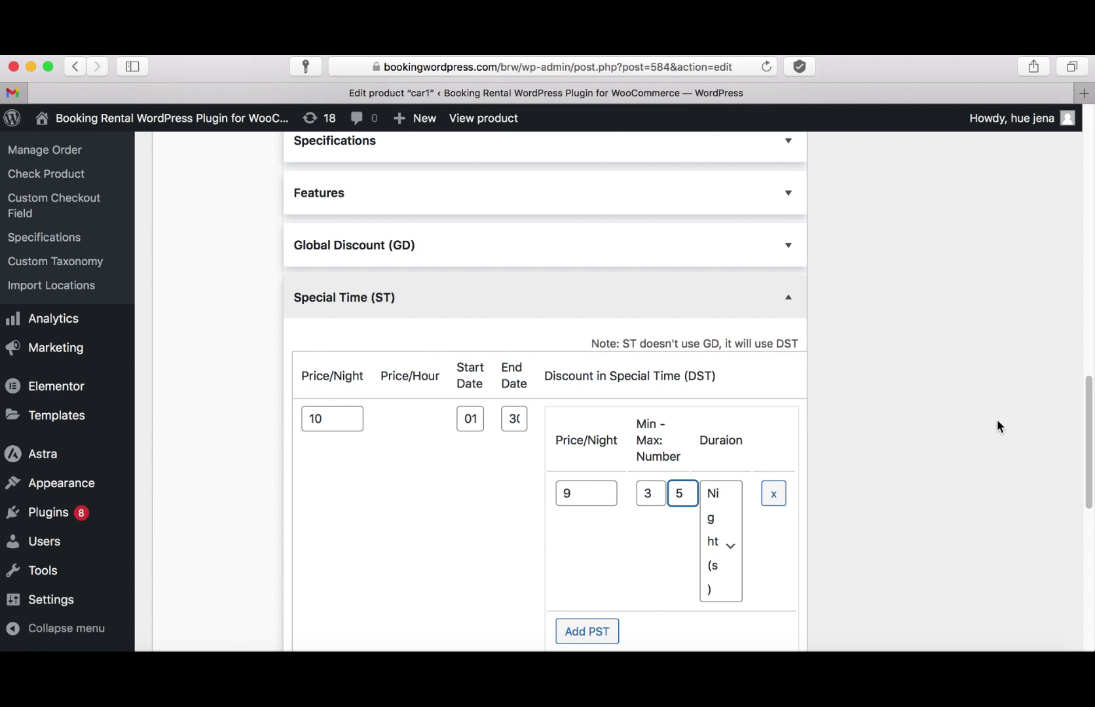
Update the product and open its permalink page in a new browser tab
scroll(997, 419, up, 15)
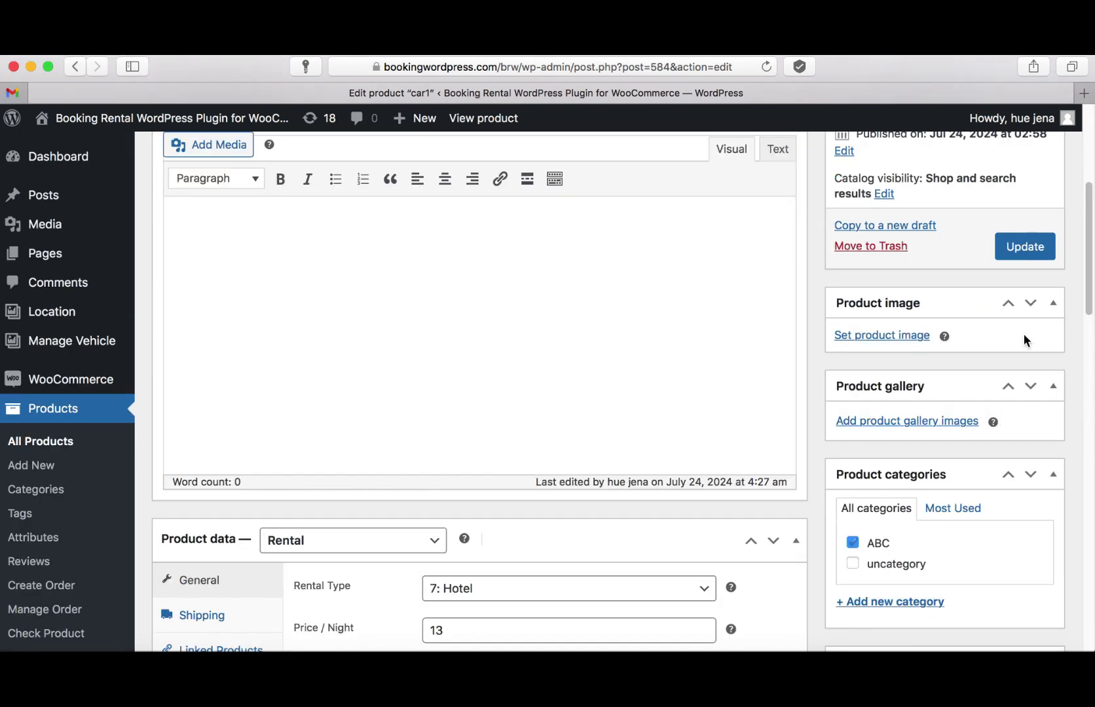
click(1042, 249)
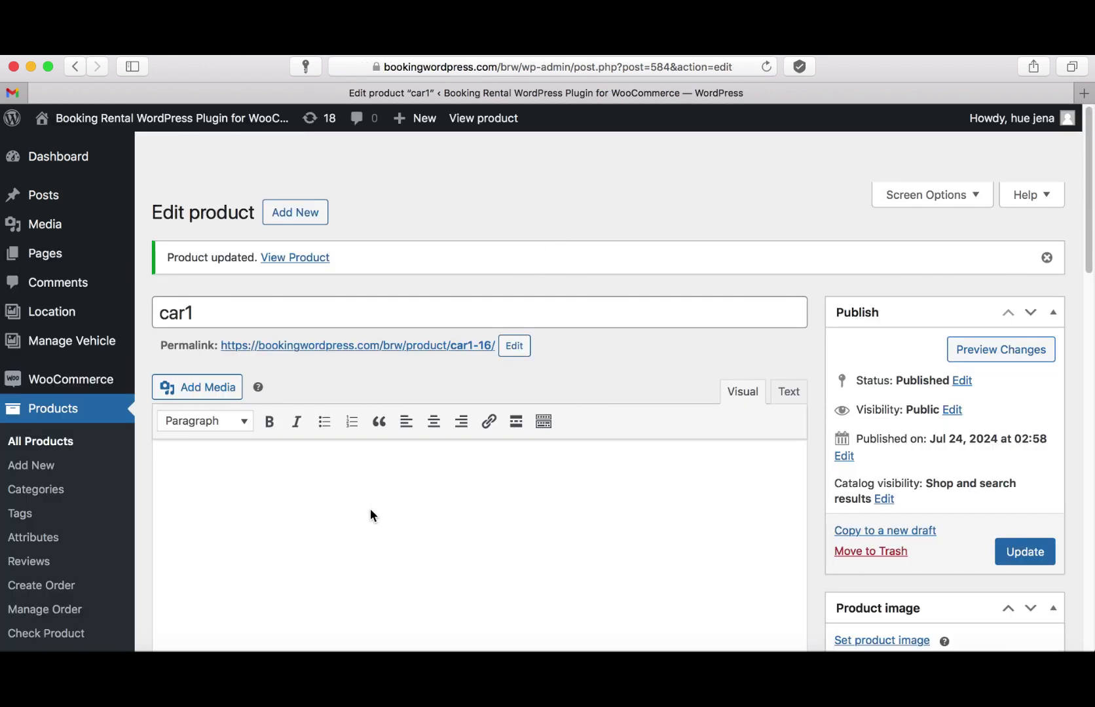
right_click(397, 345)
click(425, 355)
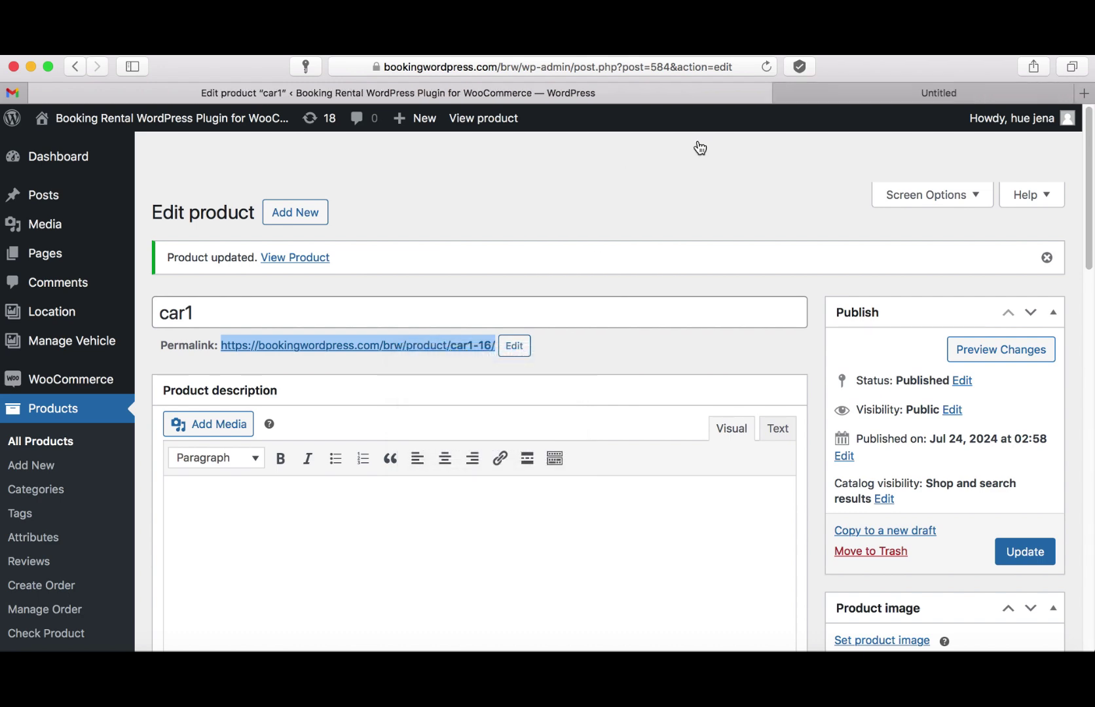
click(717, 96)
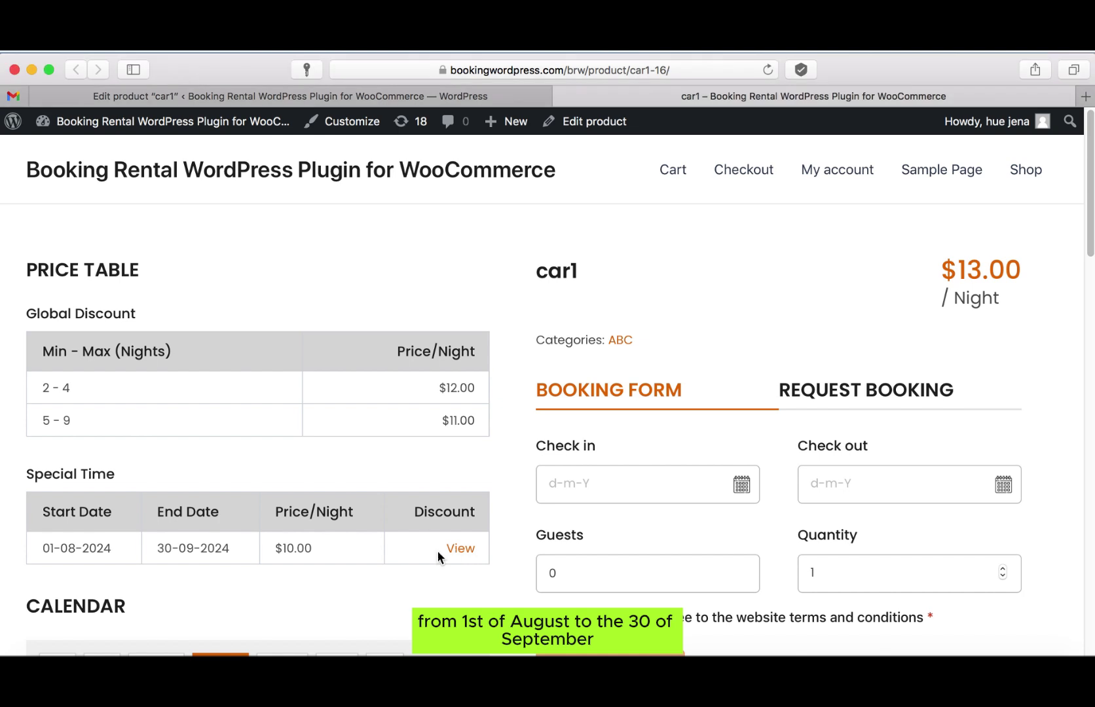
View the discount details of the Special Time period in the price table and close them
click(457, 551)
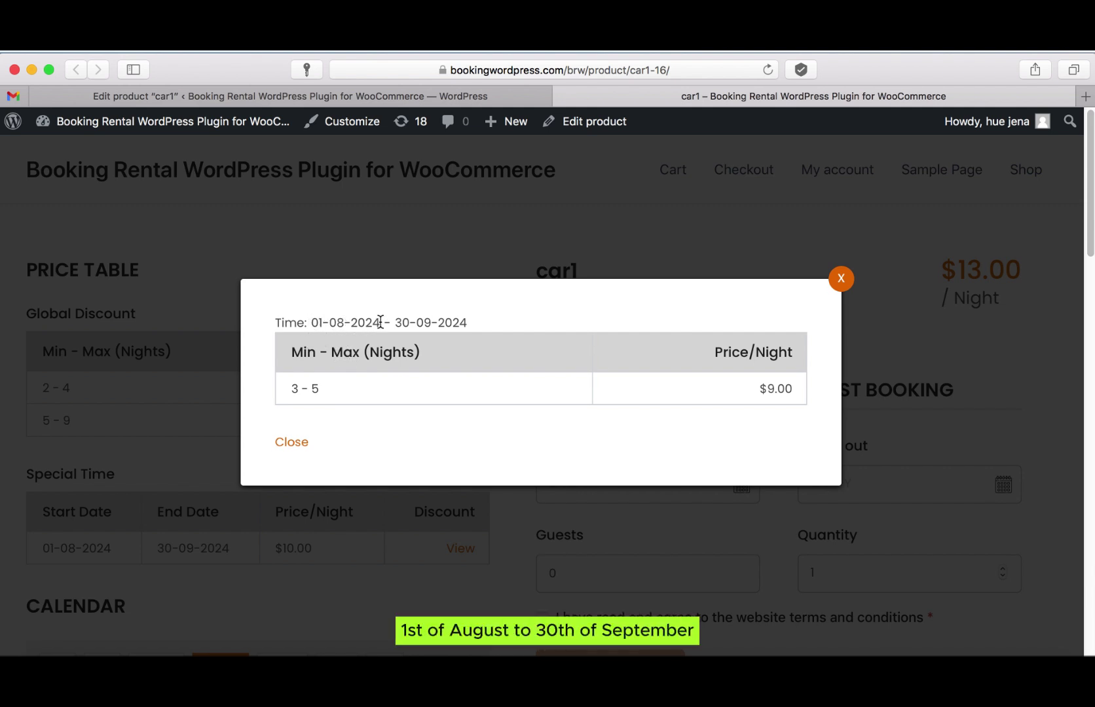
click(840, 279)
scroll(609, 373, down, 3)
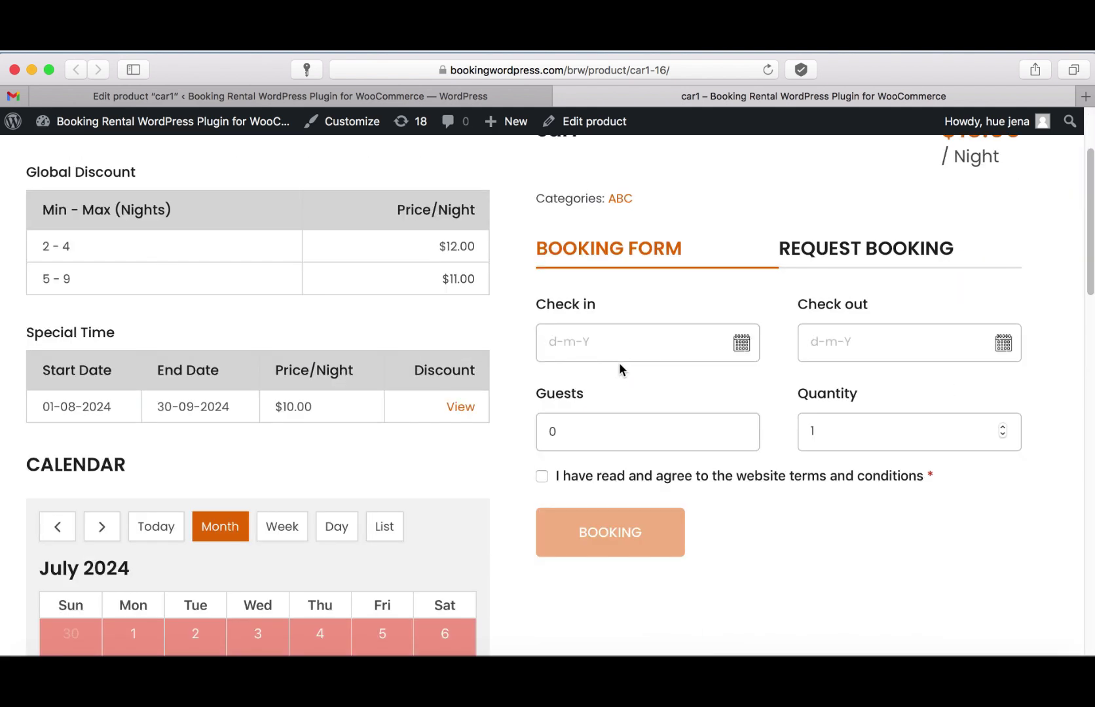
Set the booking form's check-in date to 01-08-2024 and its check-out date to 04-08-2024
click(660, 352)
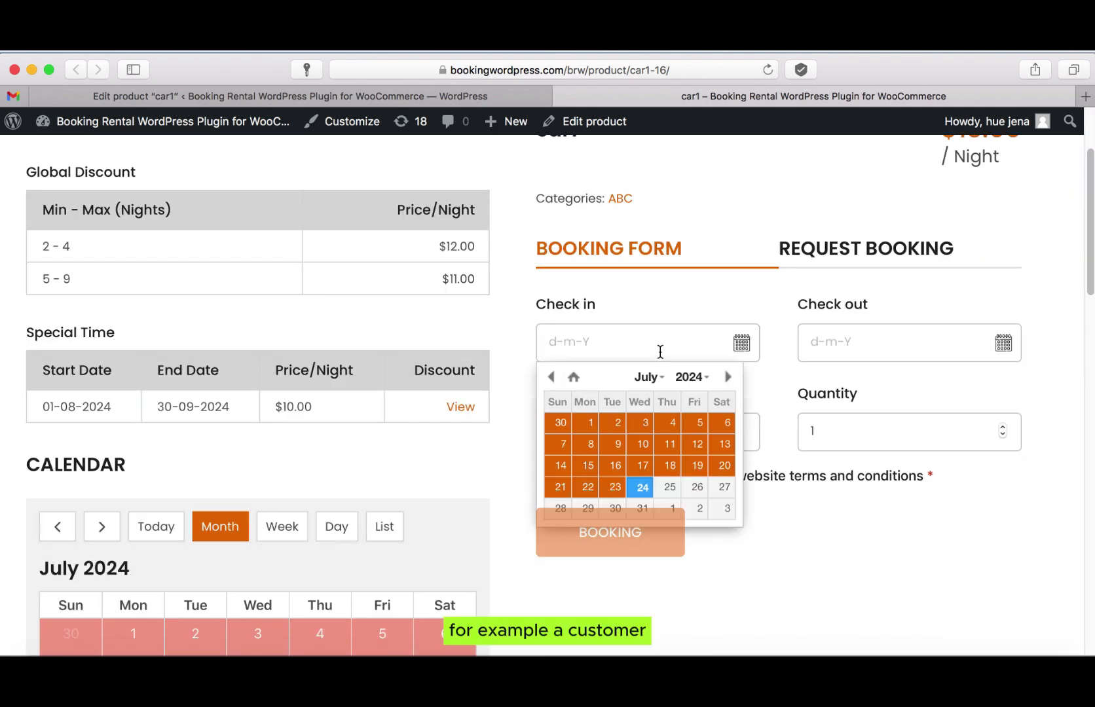
click(727, 378)
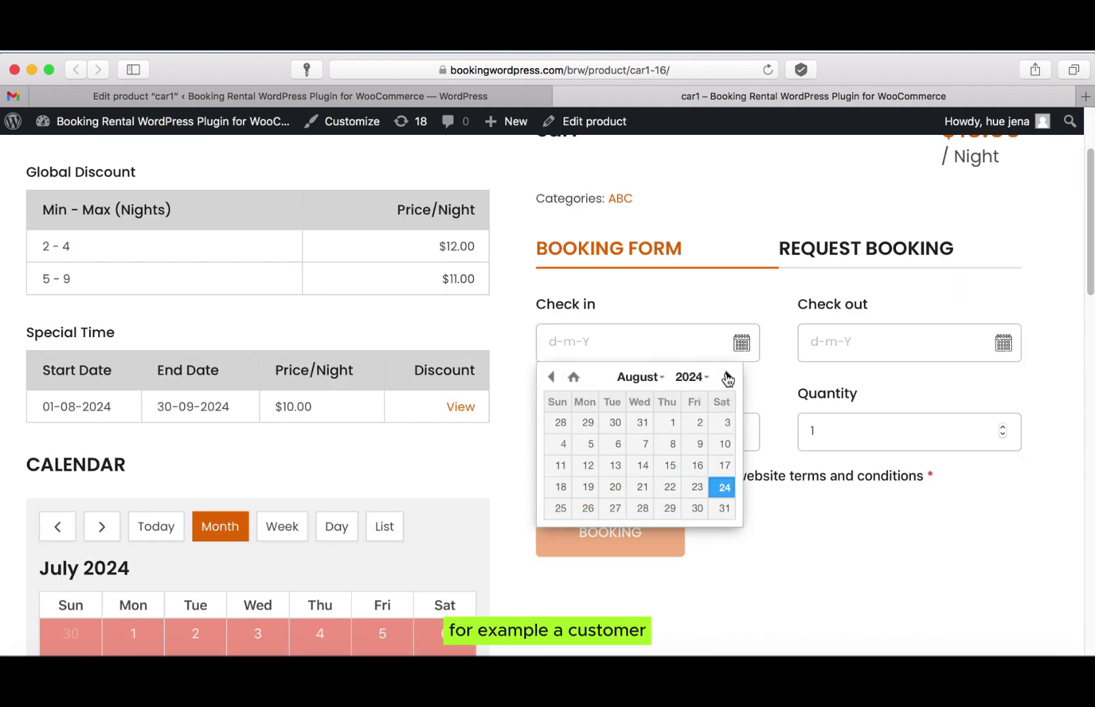
click(666, 427)
click(869, 346)
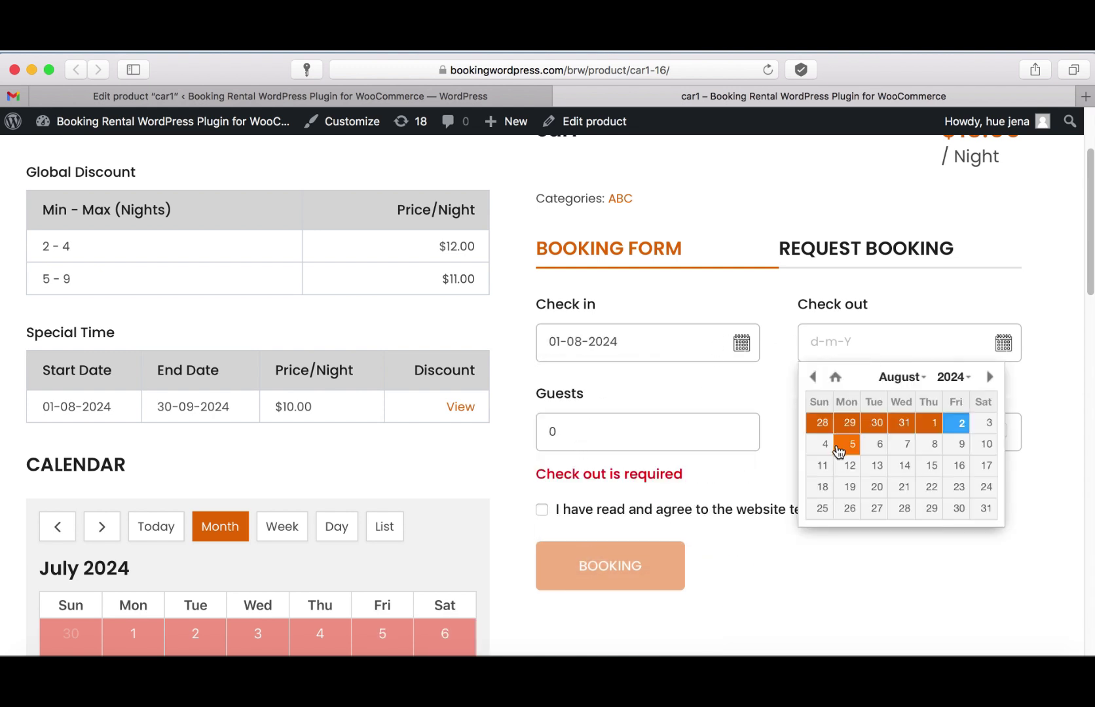
click(820, 445)
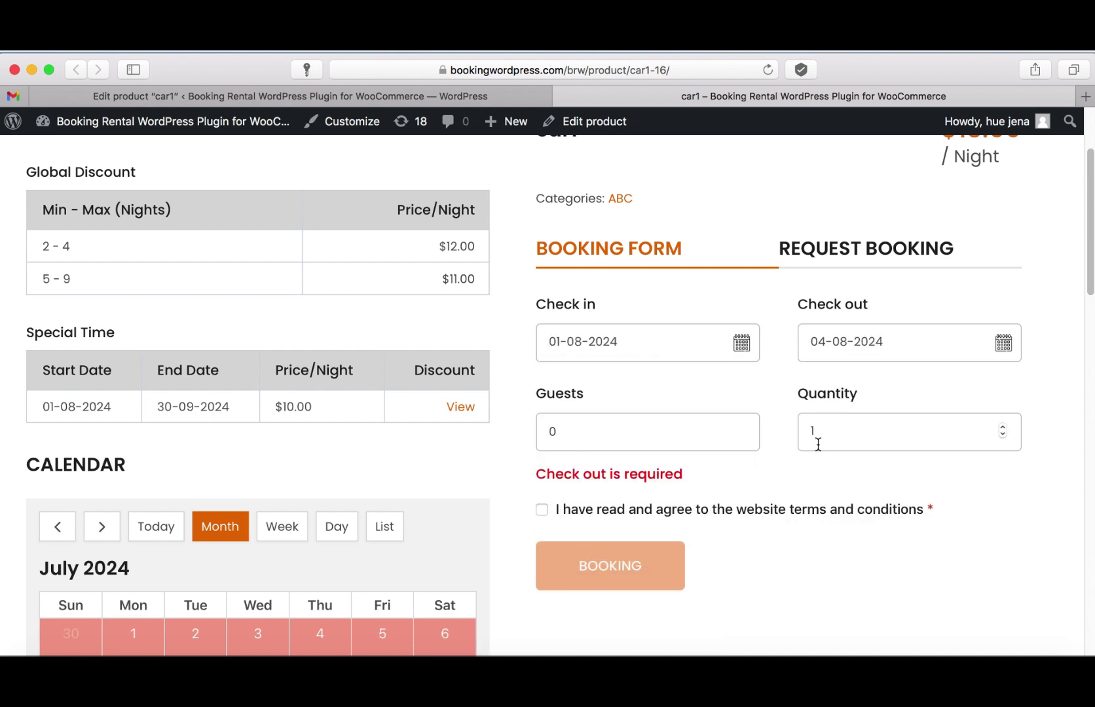
Set the number of guests to 1 in the booking form to calculate the total price
click(719, 448)
click(736, 482)
click(826, 476)
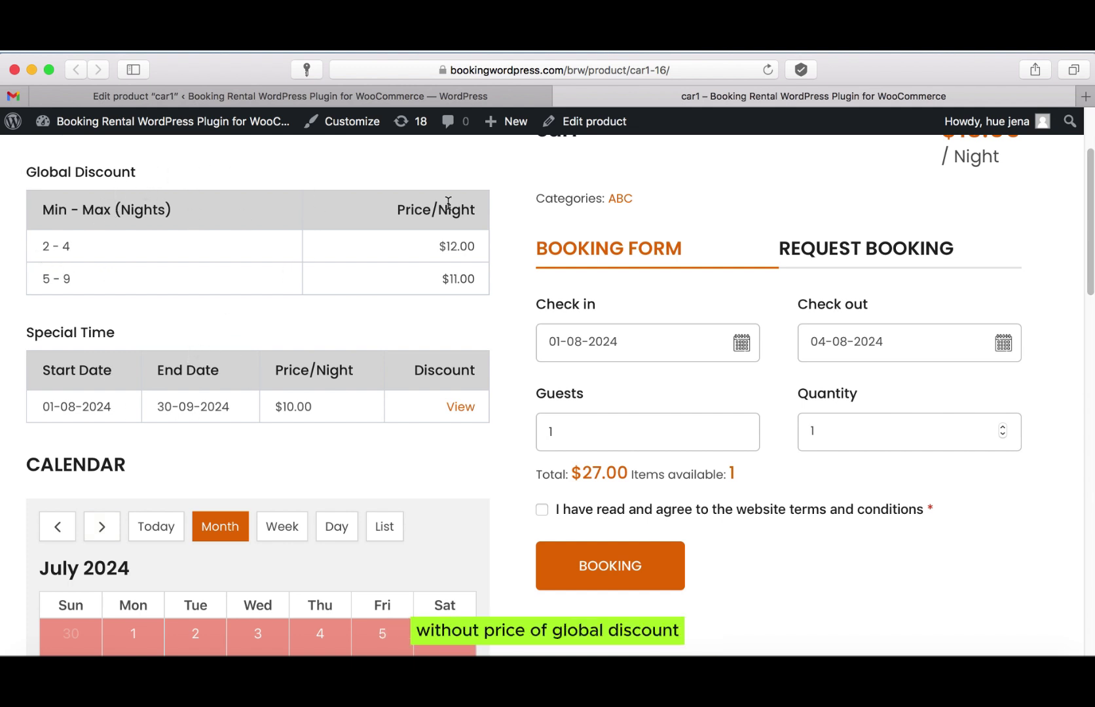
Reselect 01-08-2024 as the check-in date and change the check-out date to 03-08-2024
click(720, 344)
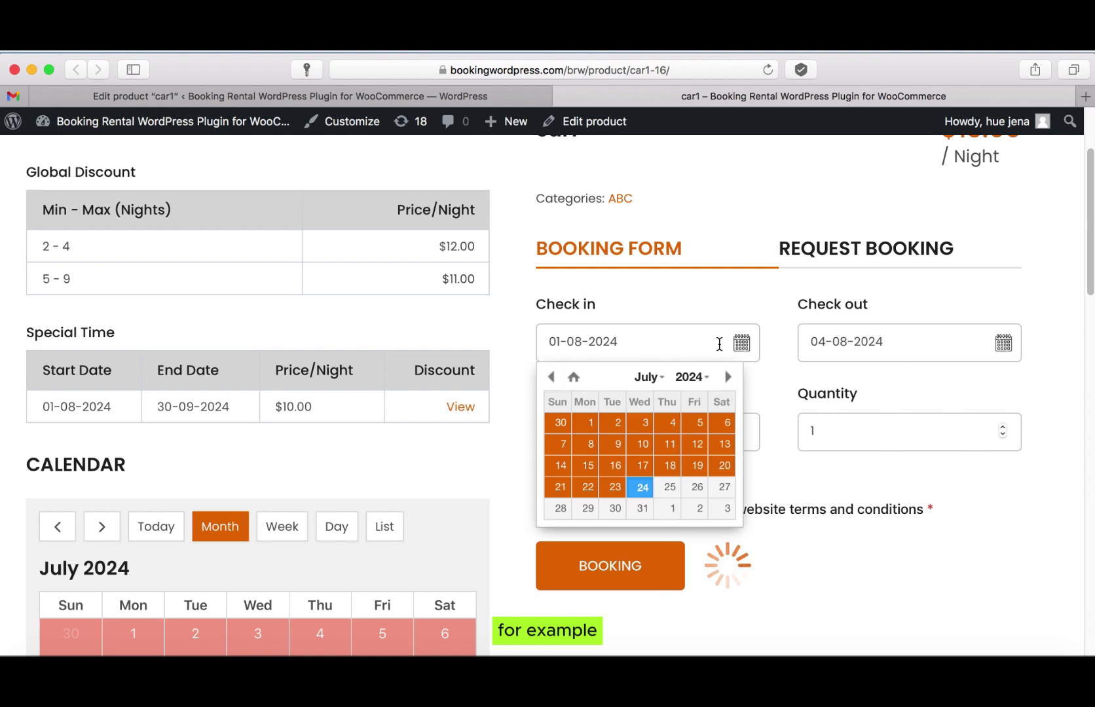
click(725, 377)
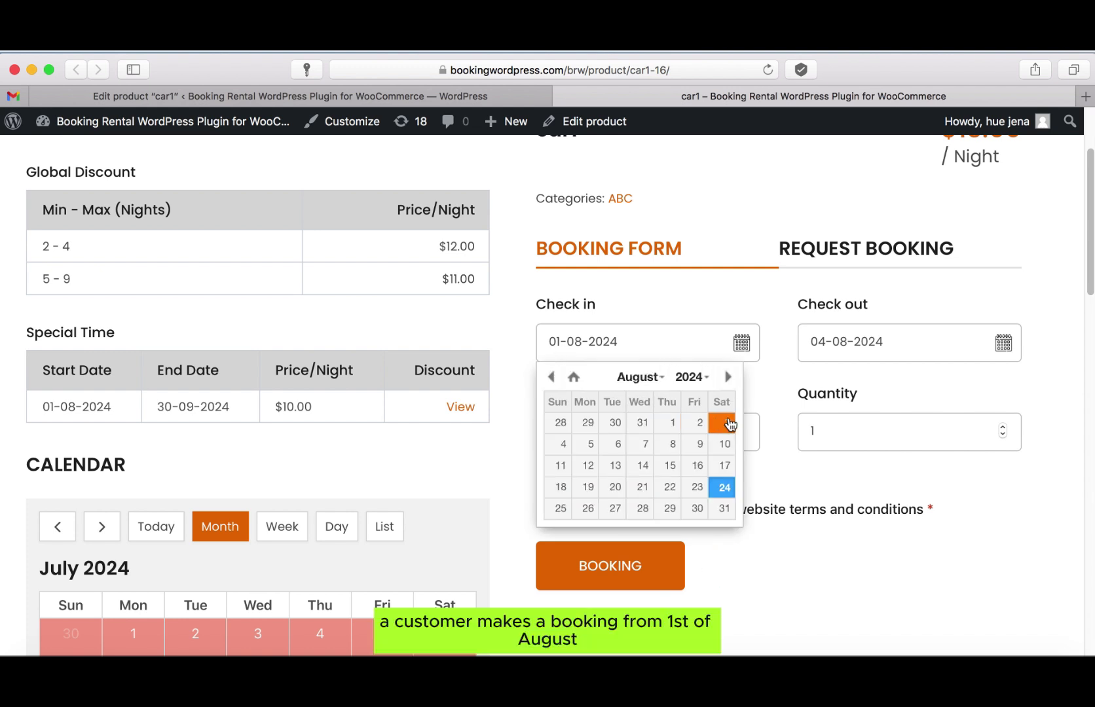
click(672, 425)
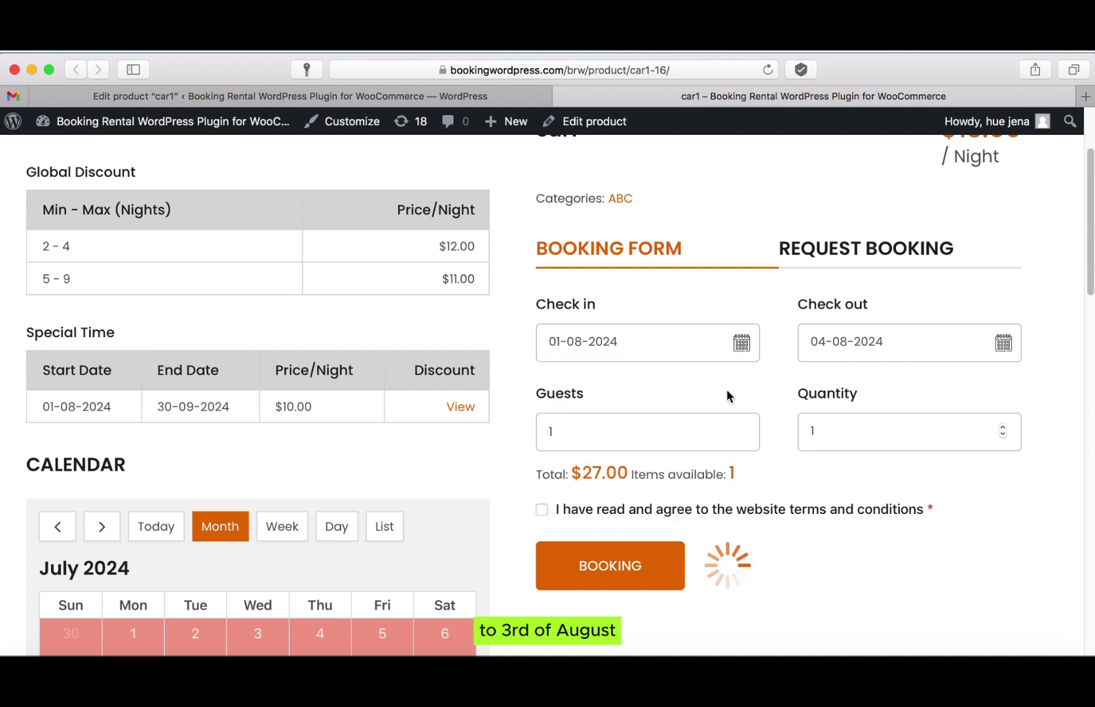
click(875, 341)
click(989, 424)
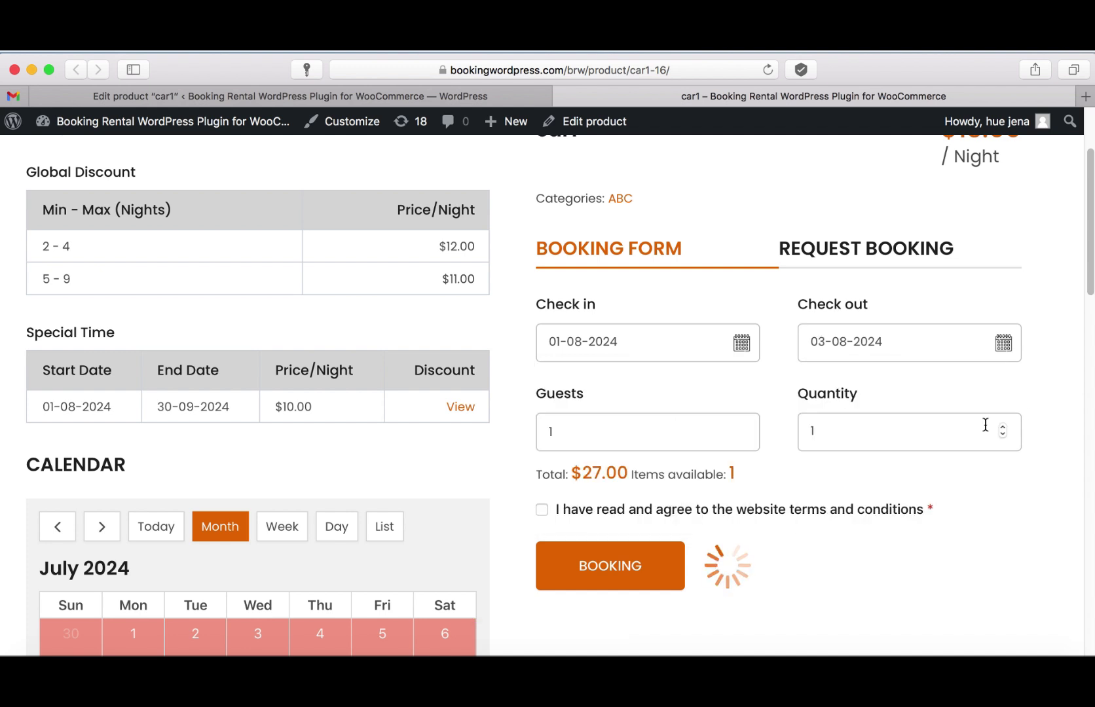